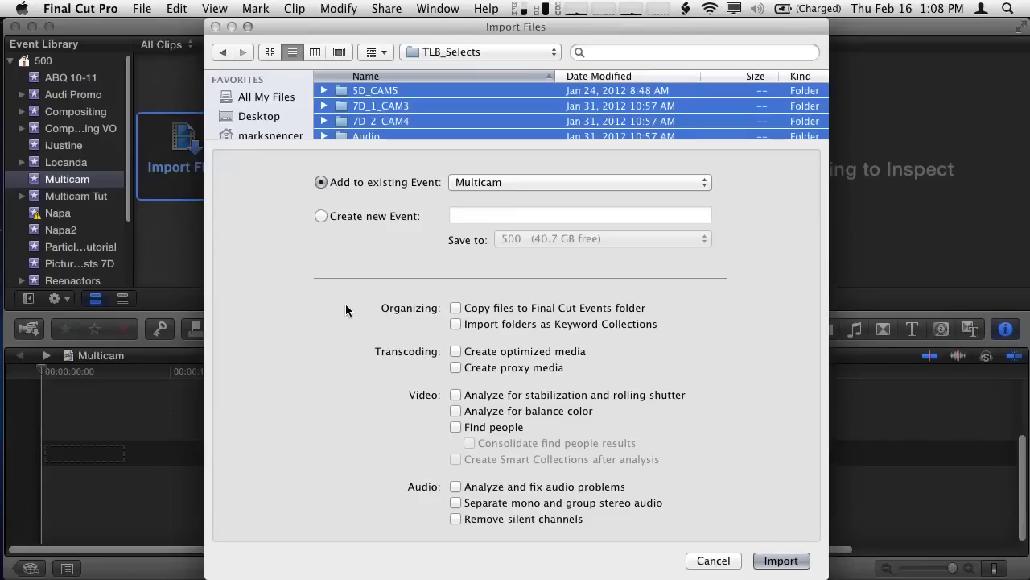
{"action": "left_click_drag", "start_coordinate": [447, 31], "coordinate": [555, 35]}
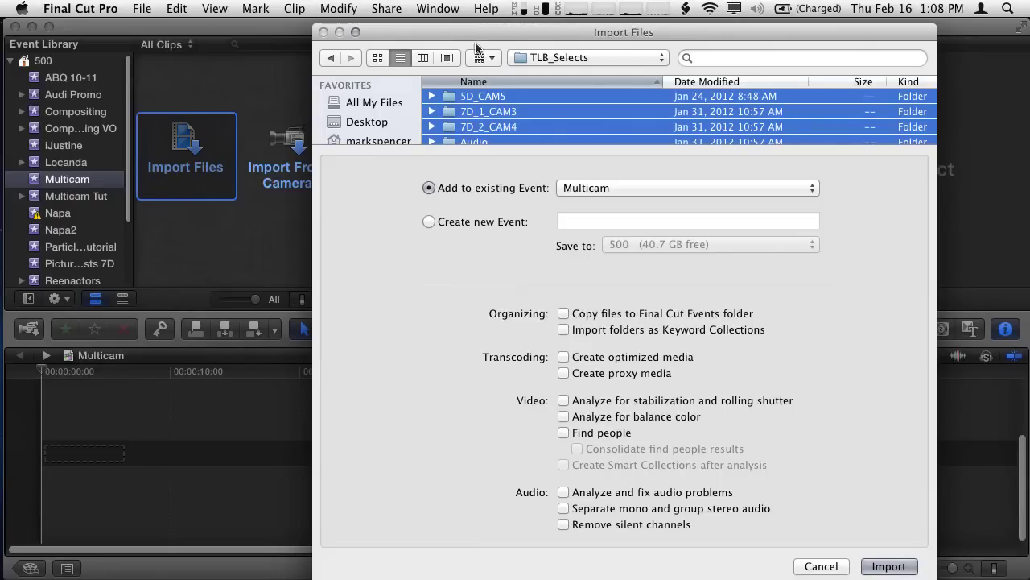
{"action": "left_click_drag", "start_coordinate": [491, 32], "coordinate": [413, 33]}
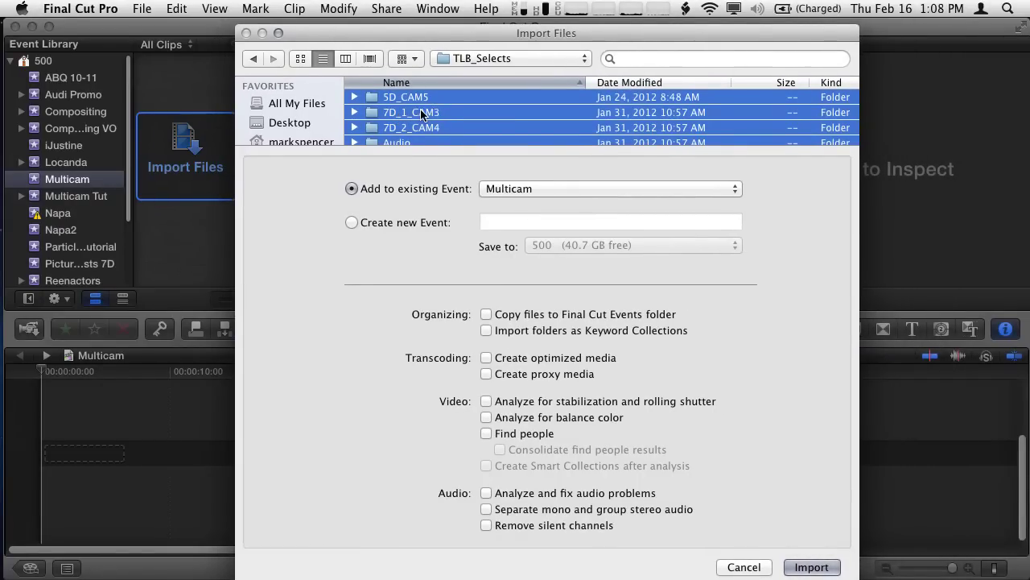
{"action": "scroll", "coordinate": [447, 109], "scroll_direction": "down", "scroll_amount": 3}
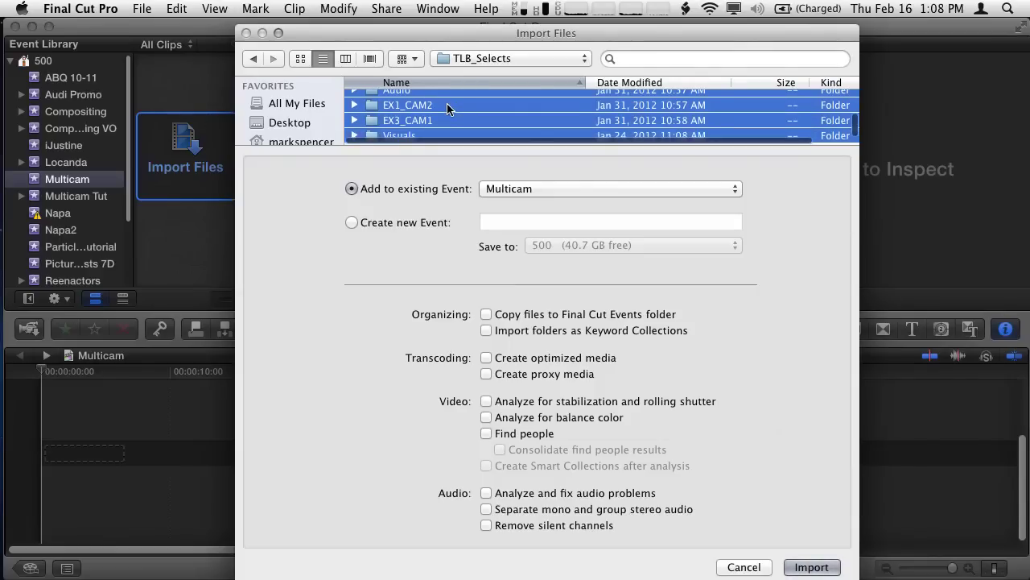
{"action": "scroll", "coordinate": [445, 114], "scroll_direction": "up", "scroll_amount": 3}
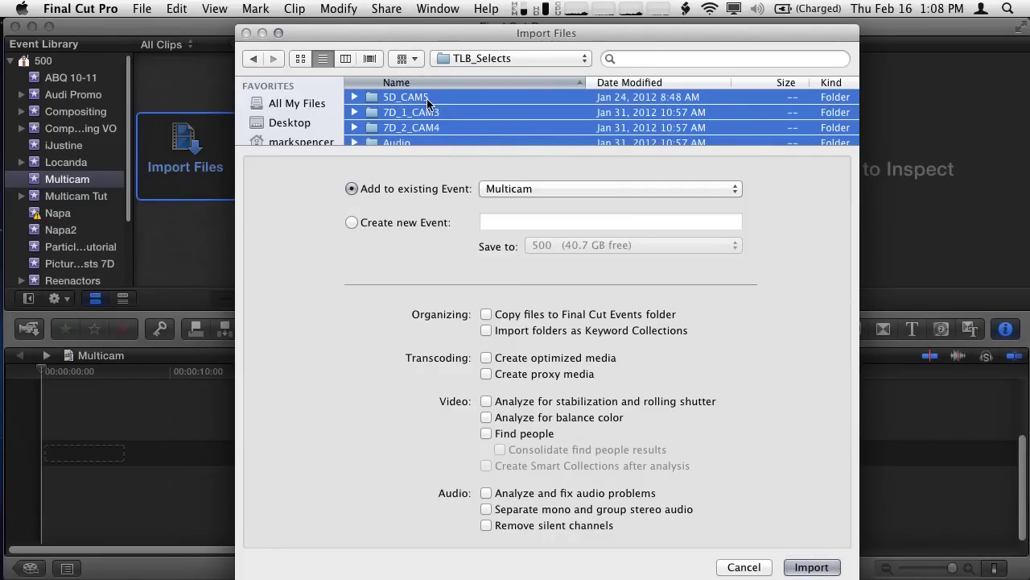
{"action": "scroll", "coordinate": [428, 103], "scroll_direction": "down", "scroll_amount": 1}
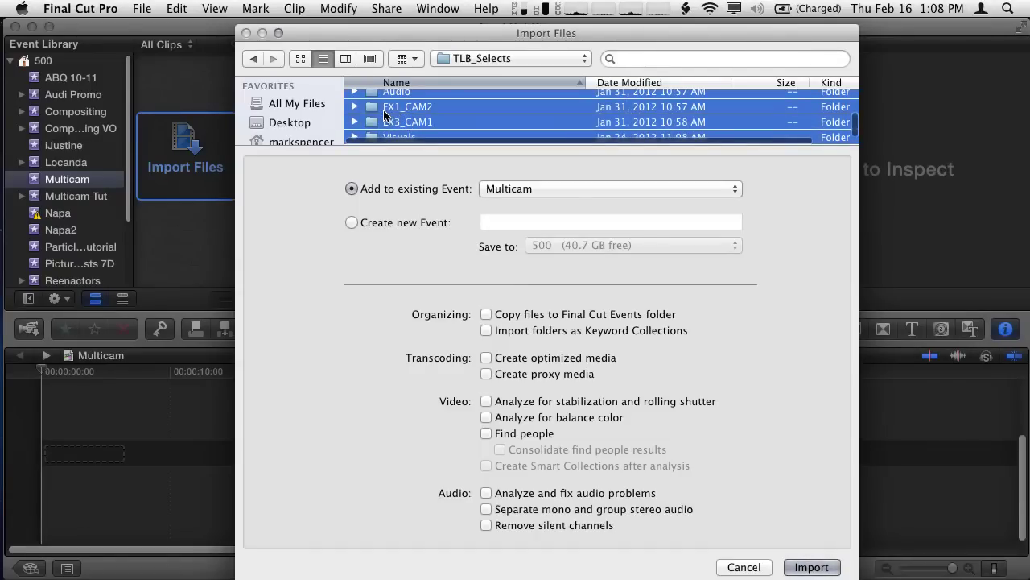
{"action": "scroll", "coordinate": [417, 126], "scroll_direction": "up", "scroll_amount": 3}
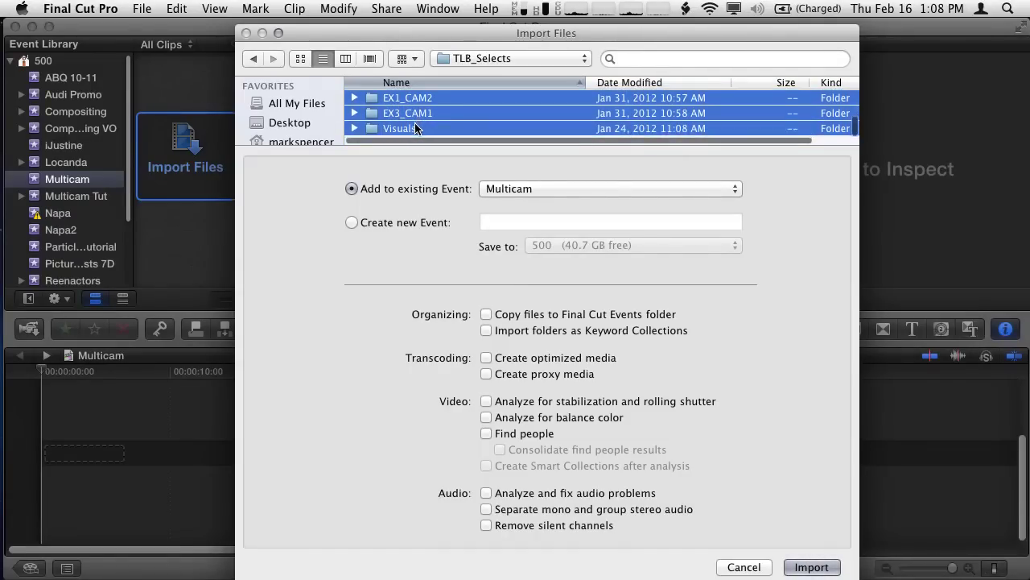
{"action": "scroll", "coordinate": [413, 127], "scroll_direction": "up", "scroll_amount": 3}
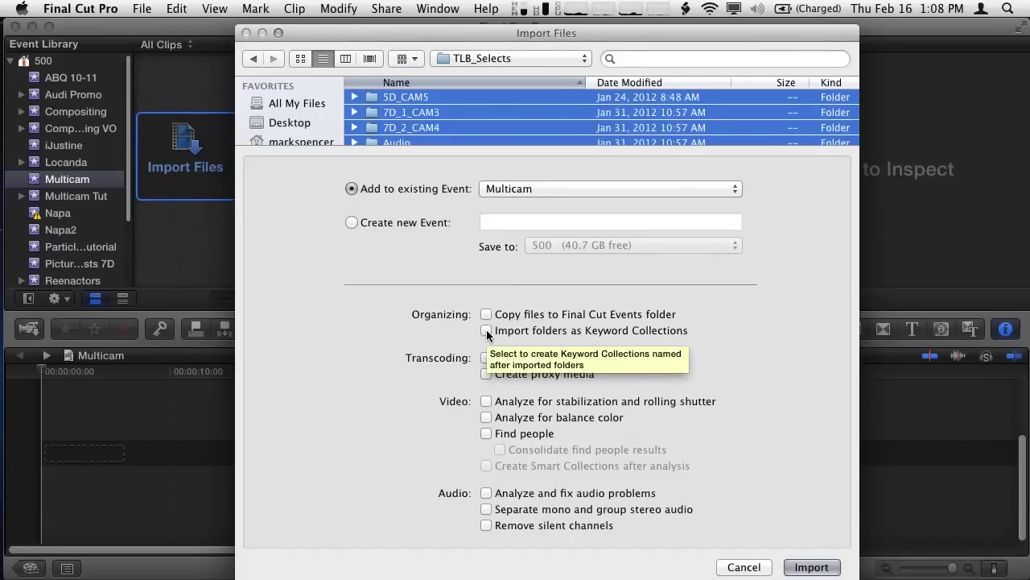
{"action": "left_click", "coordinate": [486, 330]}
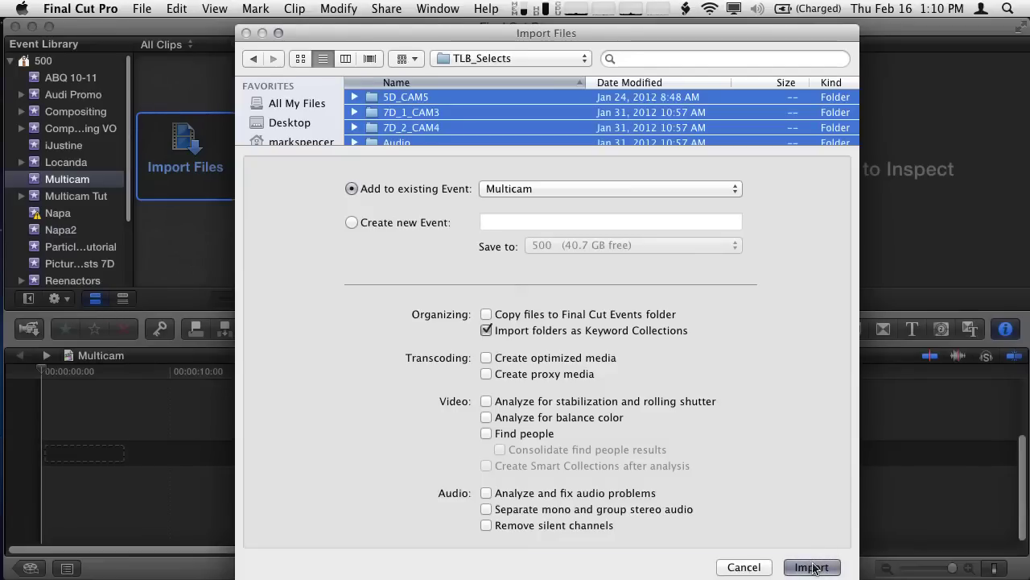
- Import the camera folders as keyword collections such as 5D_CAM5, 7D_1_CAM3 and EX1_CAM2
{"action": "left_click", "coordinate": [811, 567]}
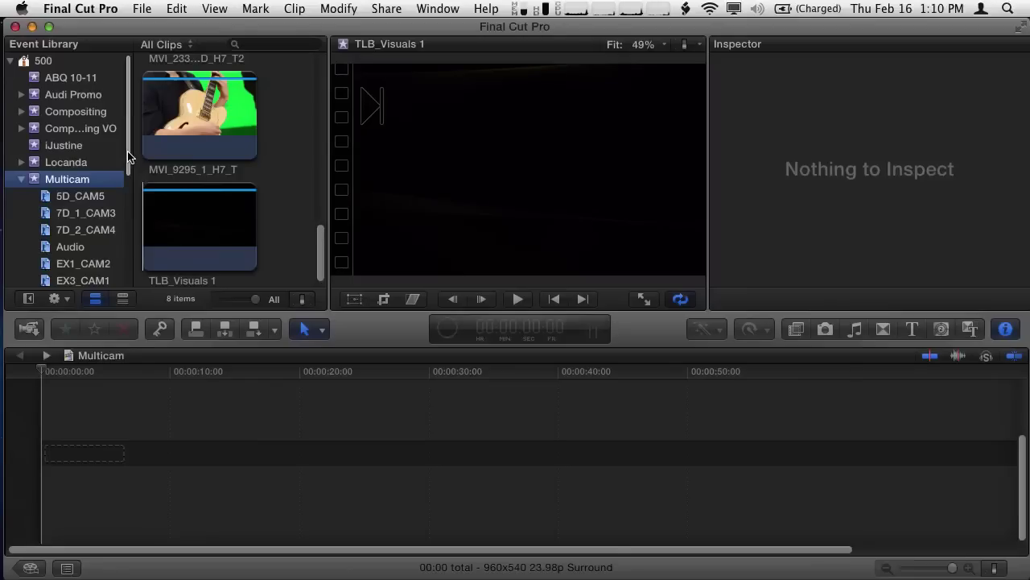
- Expand Multicam and review the 5D_CAM5, Audio, EX1_CAM2, EX3_CAM1 and Visuals keyword collections
{"action": "left_click_drag", "start_coordinate": [128, 157], "coordinate": [127, 202]}
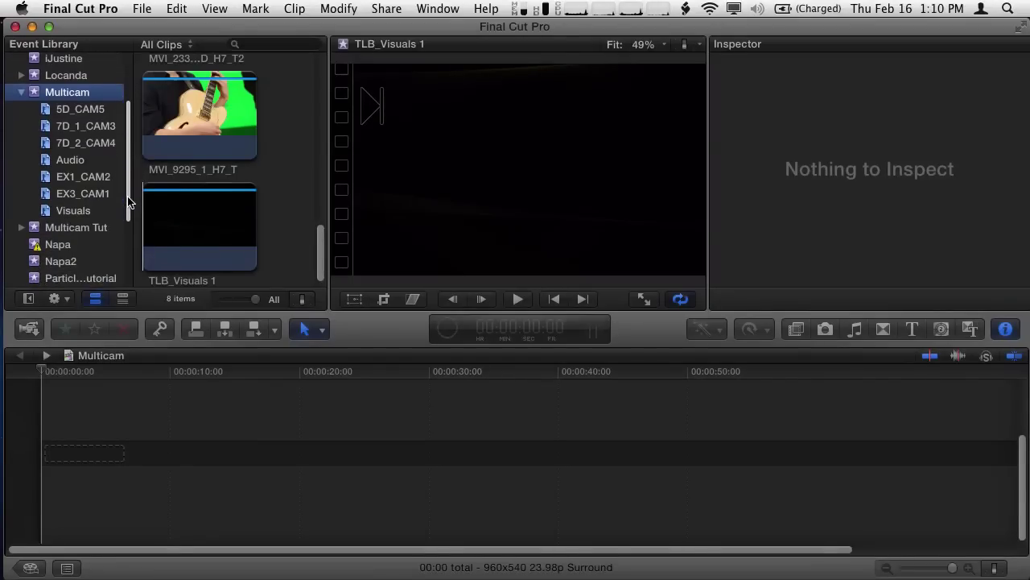
{"action": "left_click", "coordinate": [78, 112]}
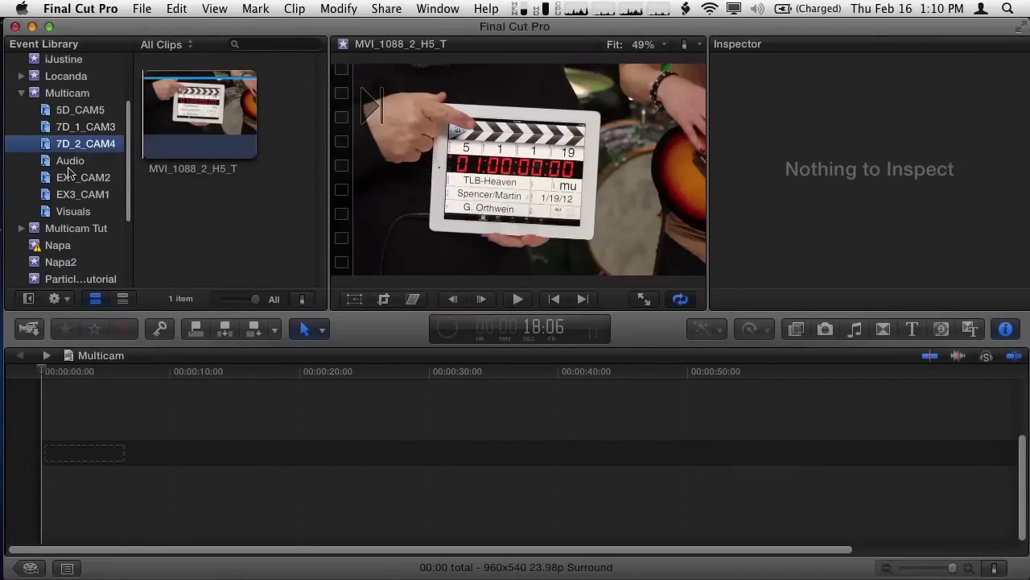
{"action": "left_click", "coordinate": [76, 164]}
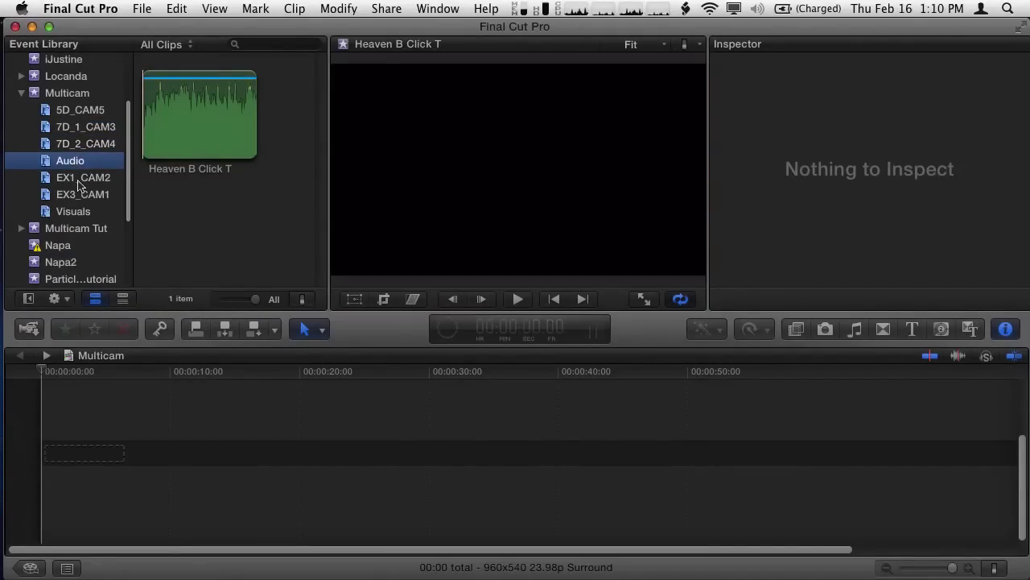
{"action": "left_click", "coordinate": [84, 179]}
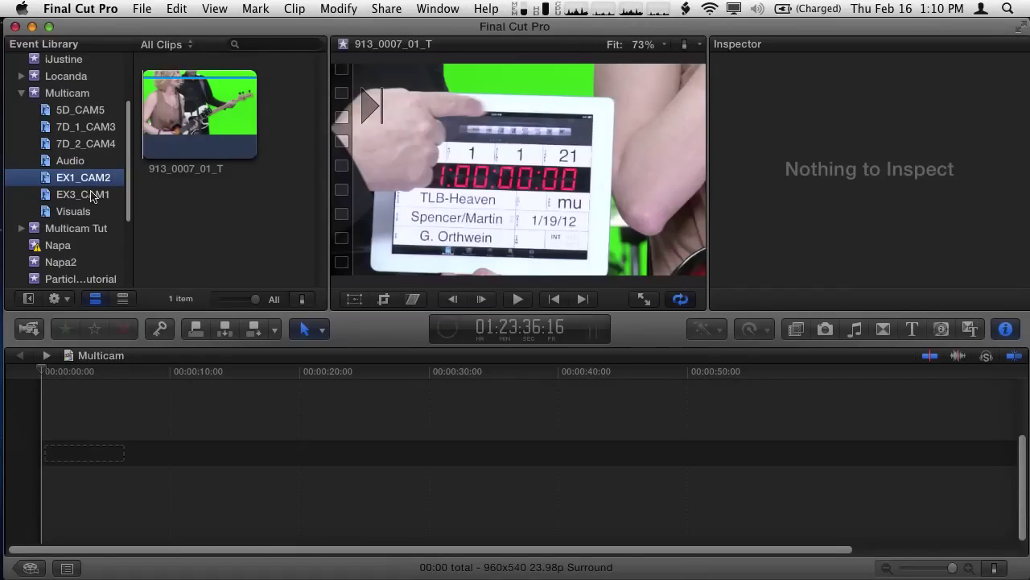
{"action": "left_click", "coordinate": [95, 197]}
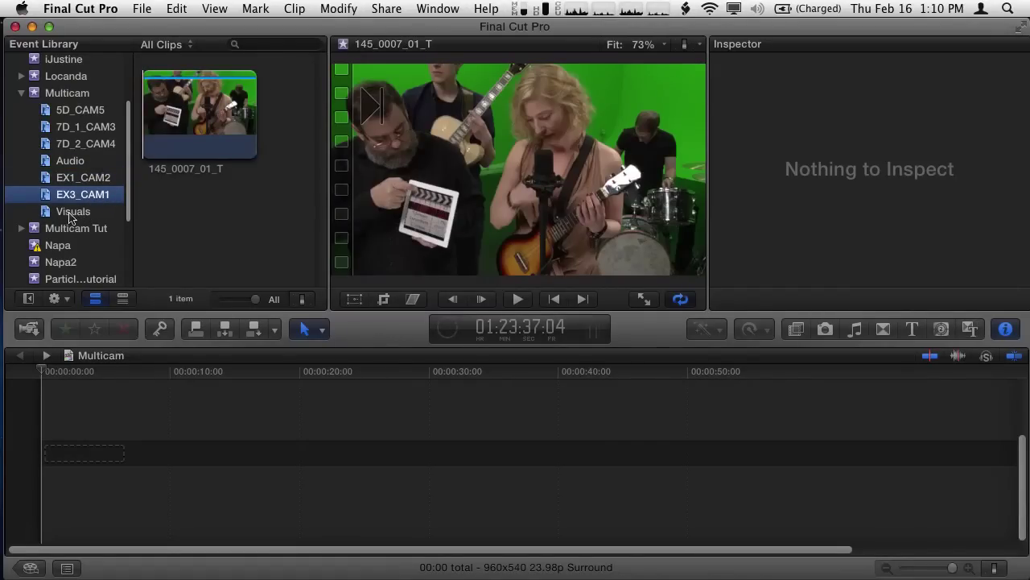
{"action": "left_click", "coordinate": [74, 212]}
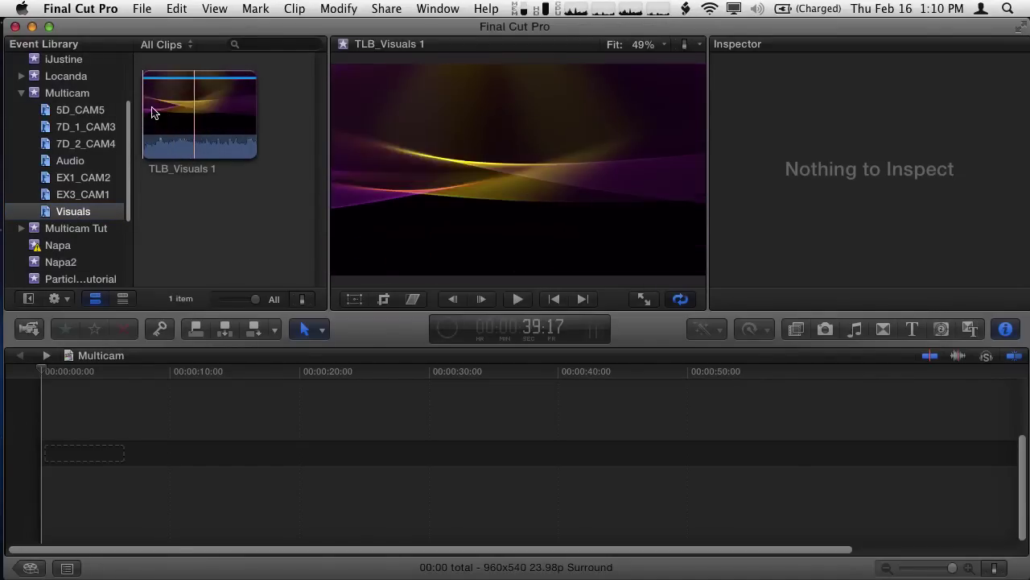
- Show all 8 Multicam event clips at minimum clip height and select them all
{"action": "left_click", "coordinate": [68, 93]}
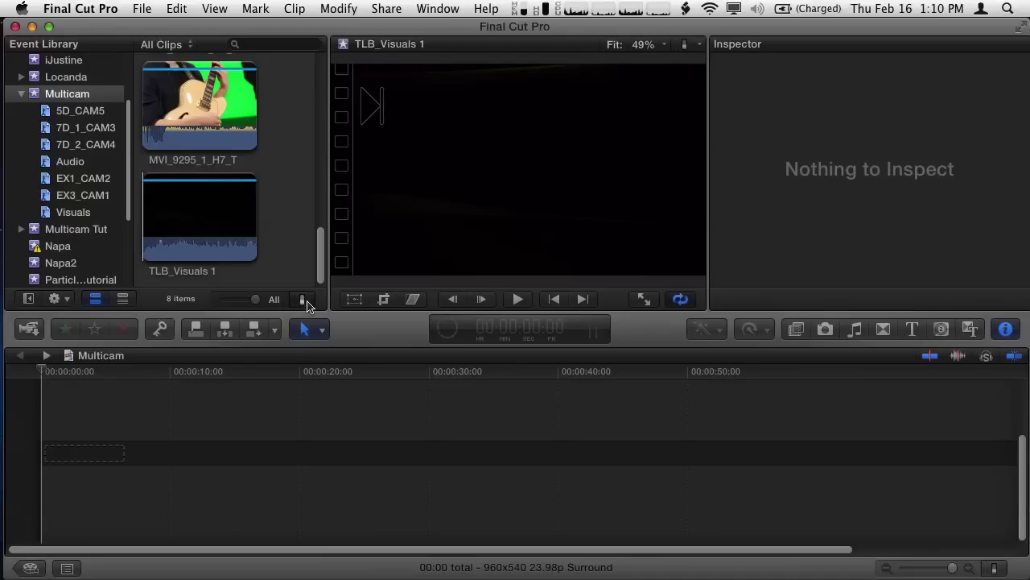
{"action": "left_click", "coordinate": [304, 300]}
{"action": "left_click_drag", "start_coordinate": [323, 242], "coordinate": [301, 241]}
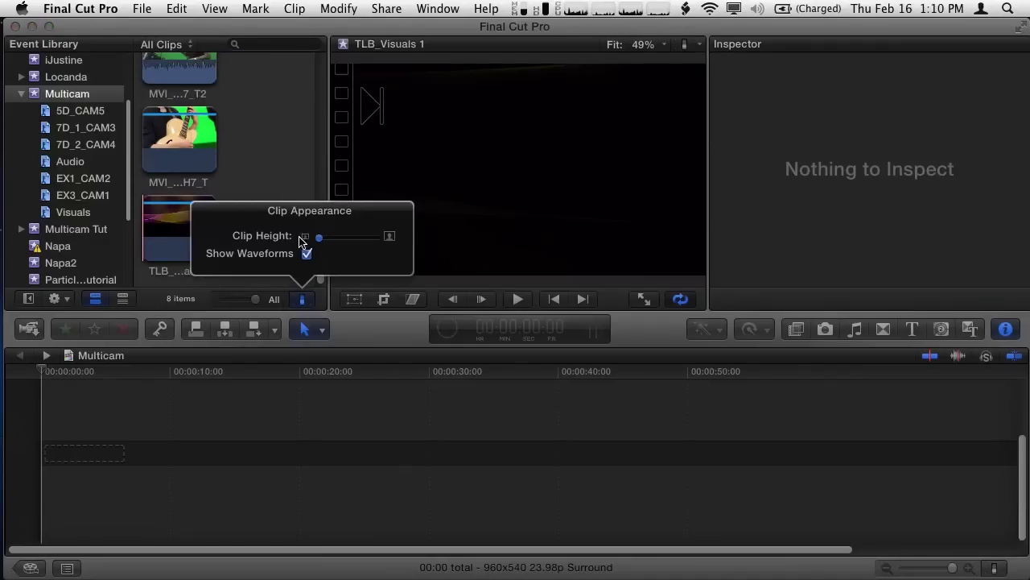
{"action": "left_click", "coordinate": [288, 111]}
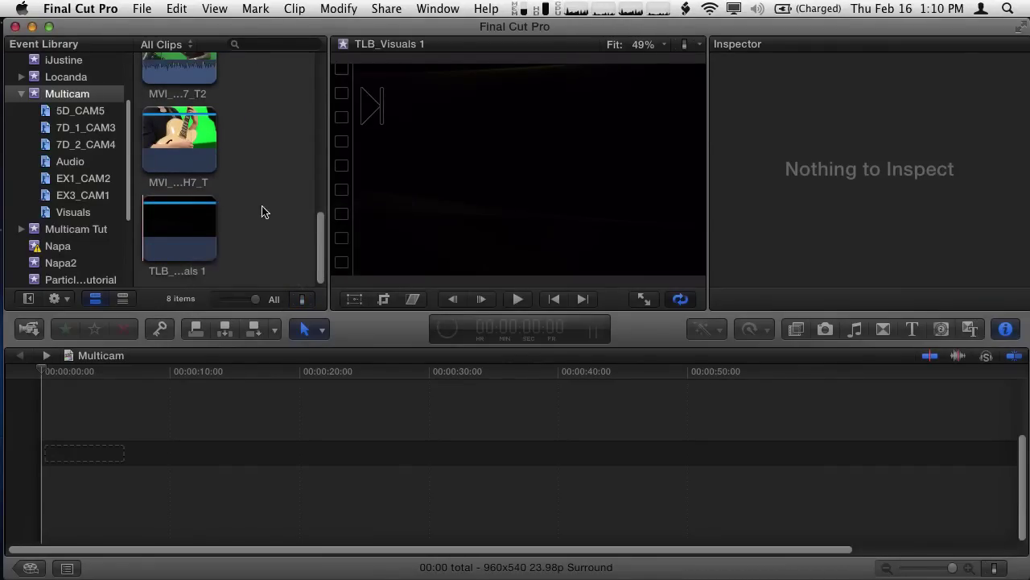
{"action": "left_click_drag", "start_coordinate": [319, 249], "coordinate": [289, 270]}
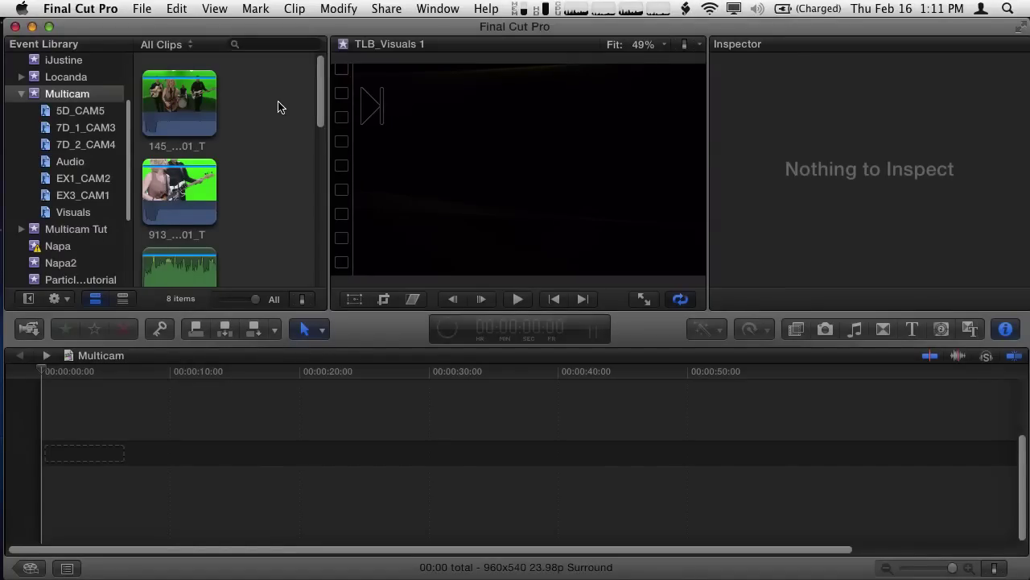
{"action": "key", "text": "super+a"}
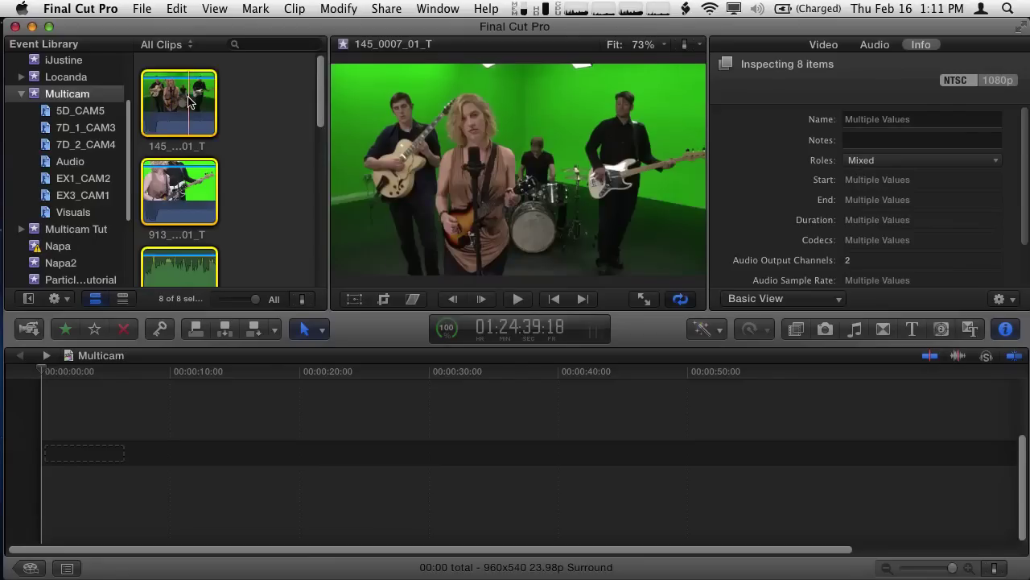
- Create a multicam clip named TLB_multicam clip from the selected clips using automatic settings
{"action": "right_click", "coordinate": [190, 101]}
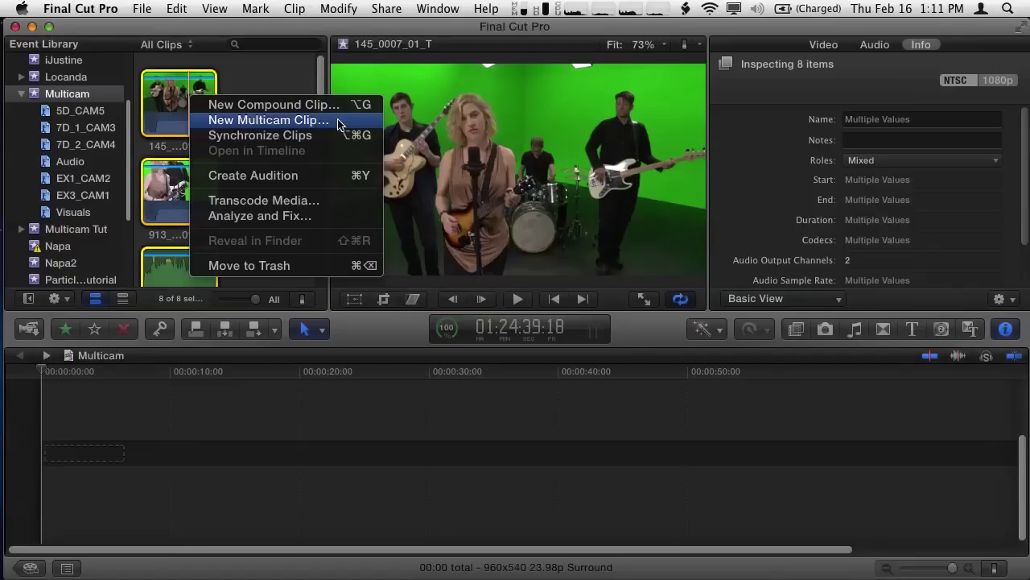
{"action": "left_click", "coordinate": [337, 123]}
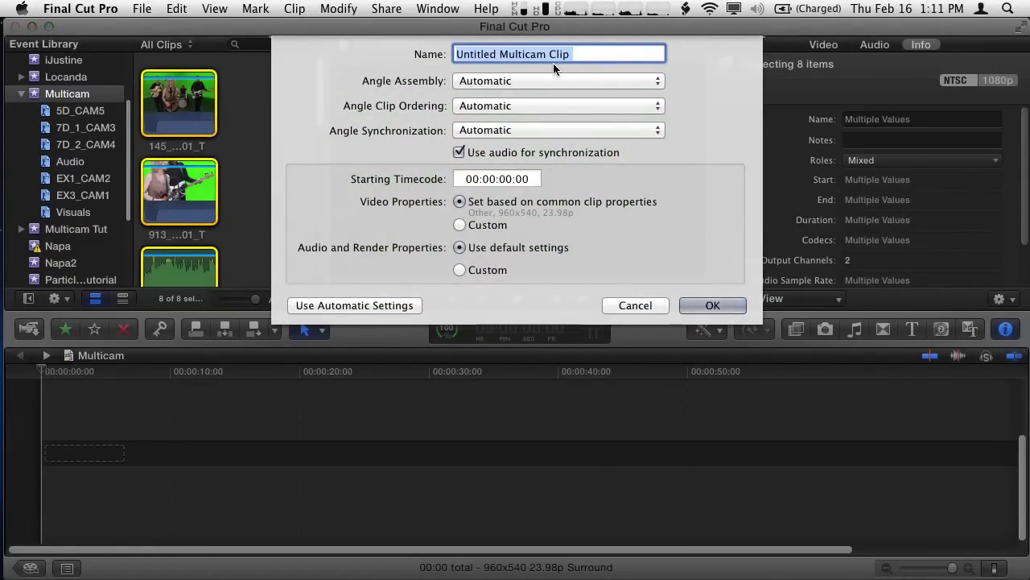
{"action": "type", "text": "TLB_m"}
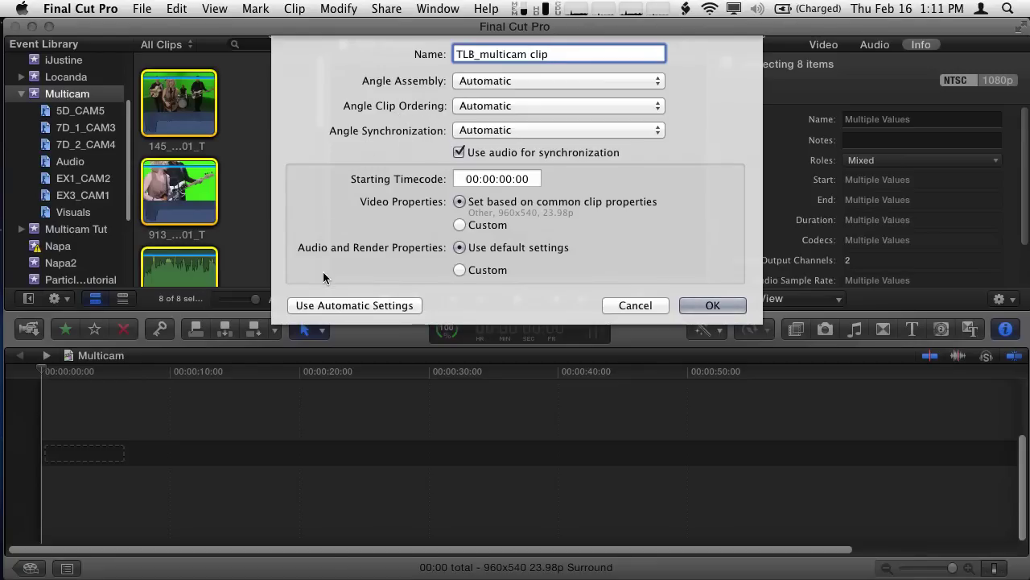
{"action": "left_click", "coordinate": [377, 306]}
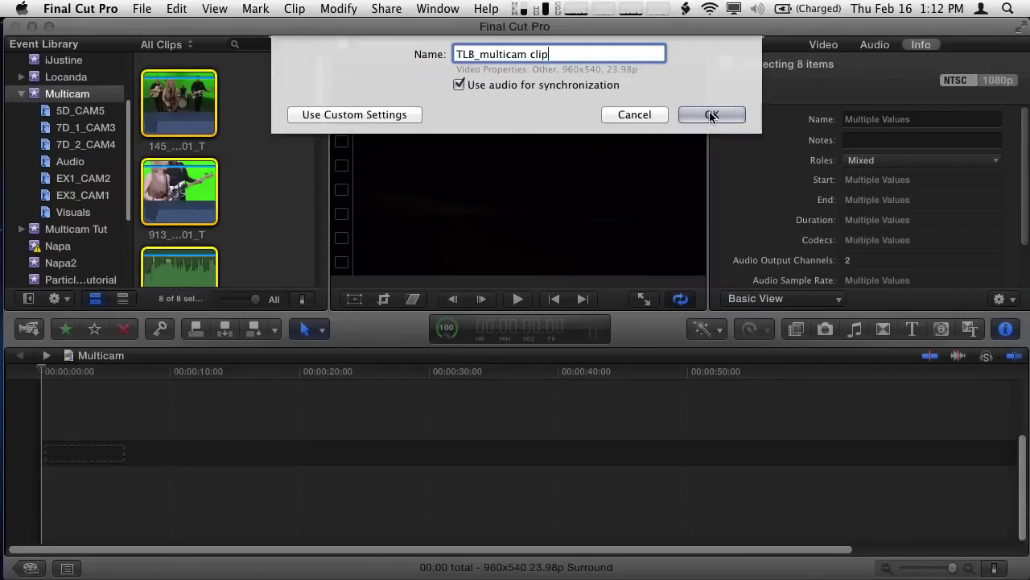
{"action": "left_click", "coordinate": [712, 115]}
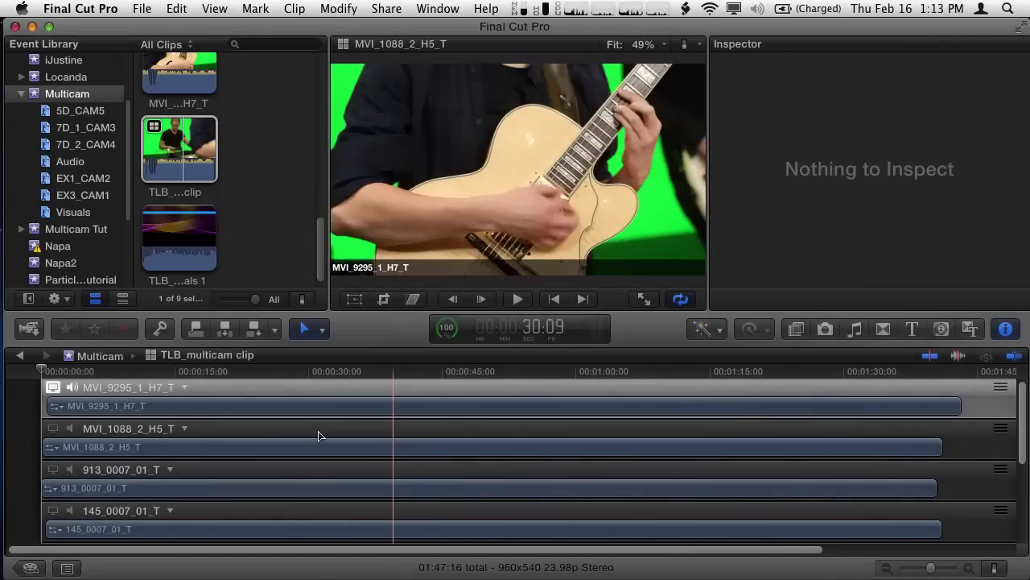
- Move the playhead later in TLB_multicam clip to preview its stacked angles
{"action": "left_click", "coordinate": [140, 439]}
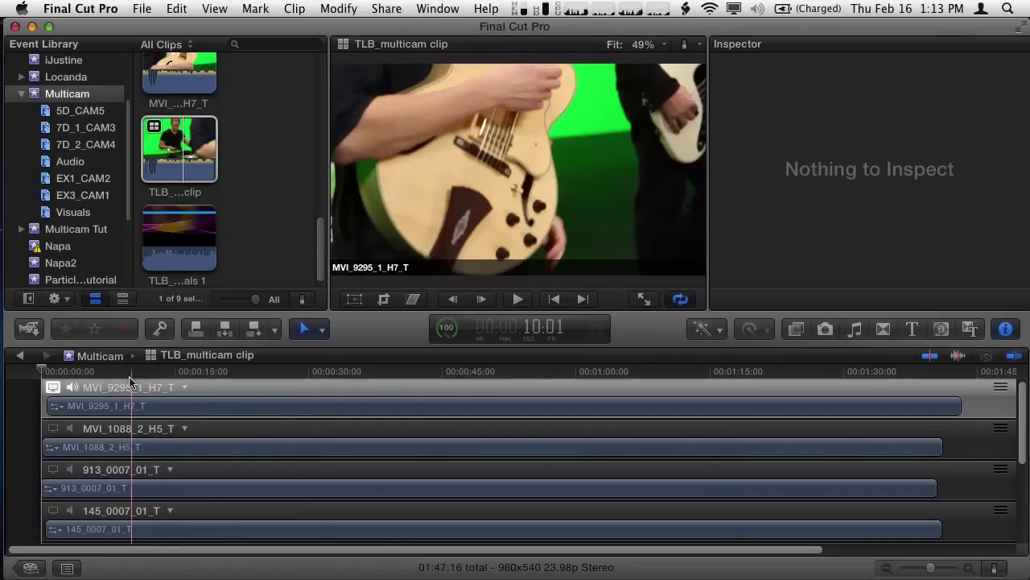
{"action": "left_click_drag", "start_coordinate": [1024, 437], "coordinate": [1018, 521]}
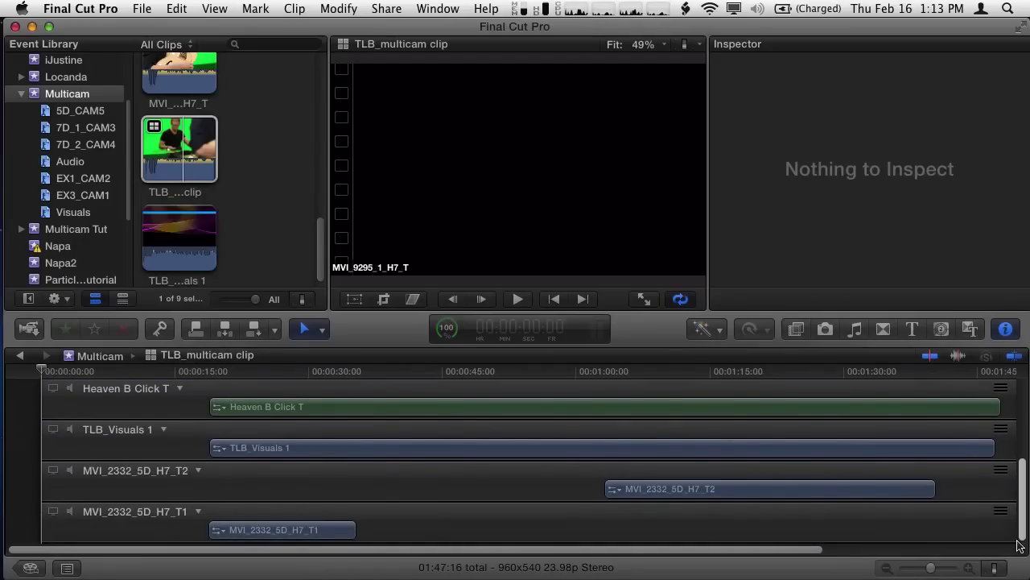
{"action": "left_click_drag", "start_coordinate": [1018, 541], "coordinate": [1026, 437]}
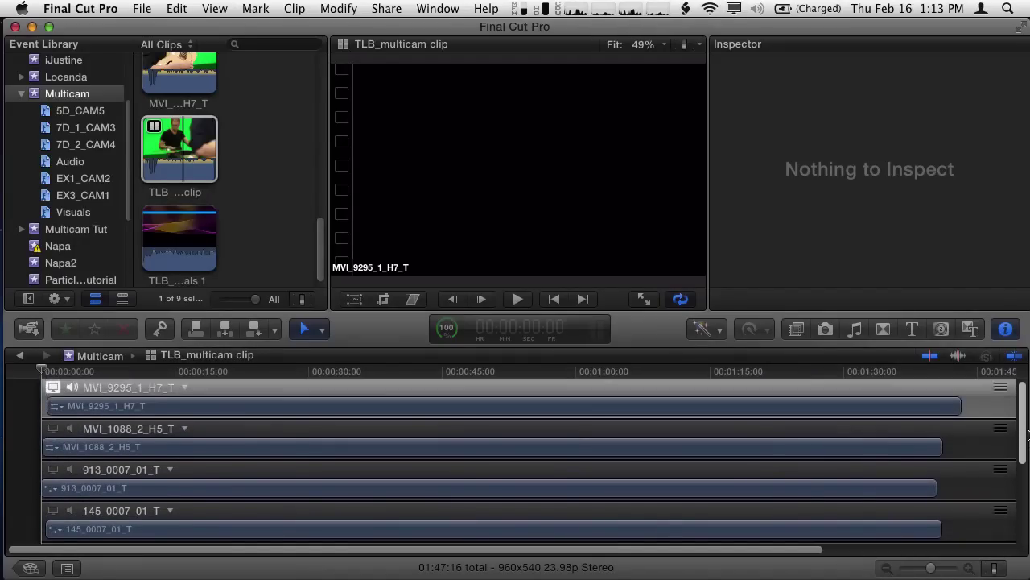
{"action": "left_click_drag", "start_coordinate": [48, 371], "coordinate": [86, 375]}
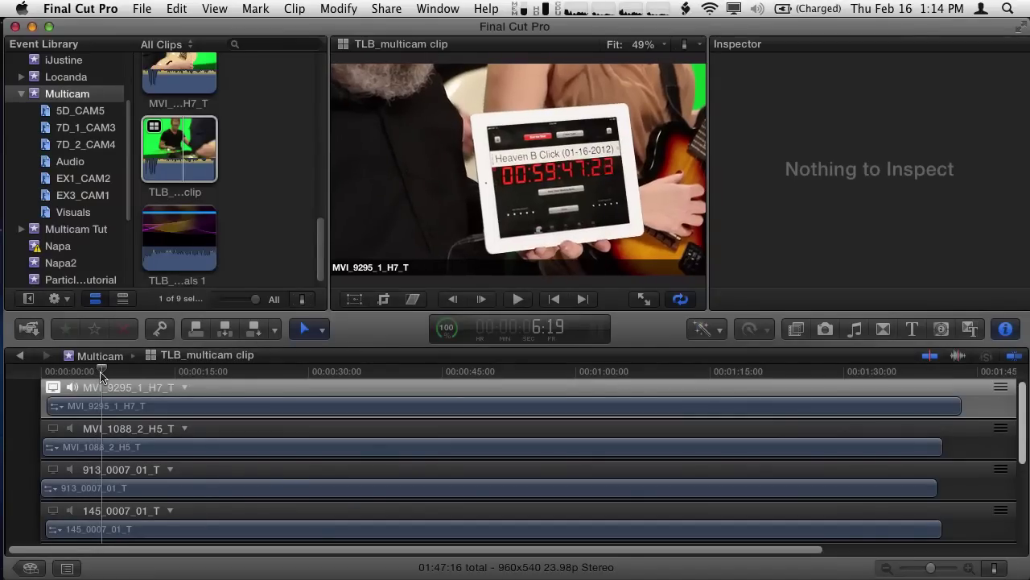
{"action": "left_click_drag", "start_coordinate": [101, 371], "coordinate": [80, 372]}
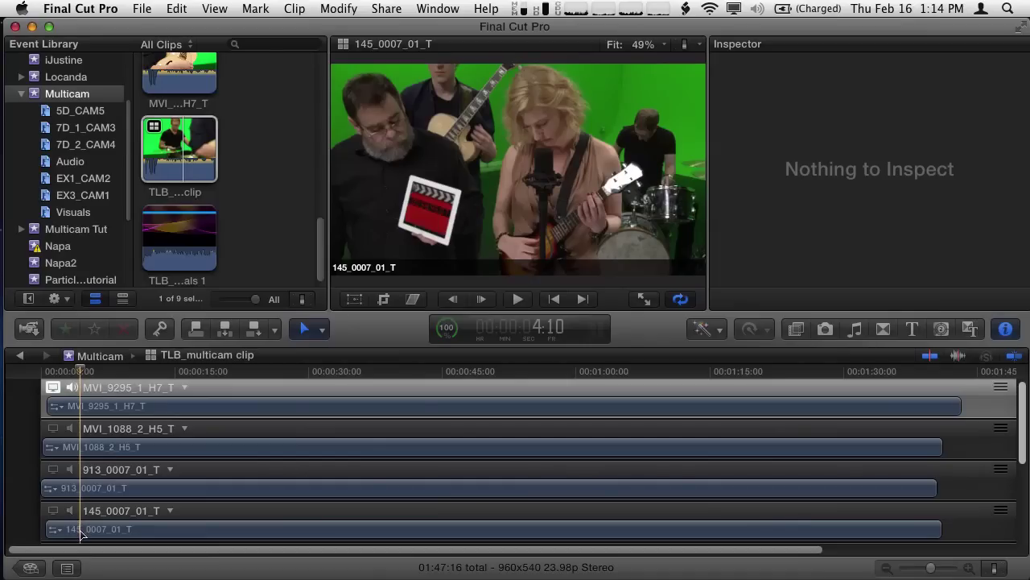
{"action": "scroll", "coordinate": [89, 483], "scroll_direction": "down", "scroll_amount": 4}
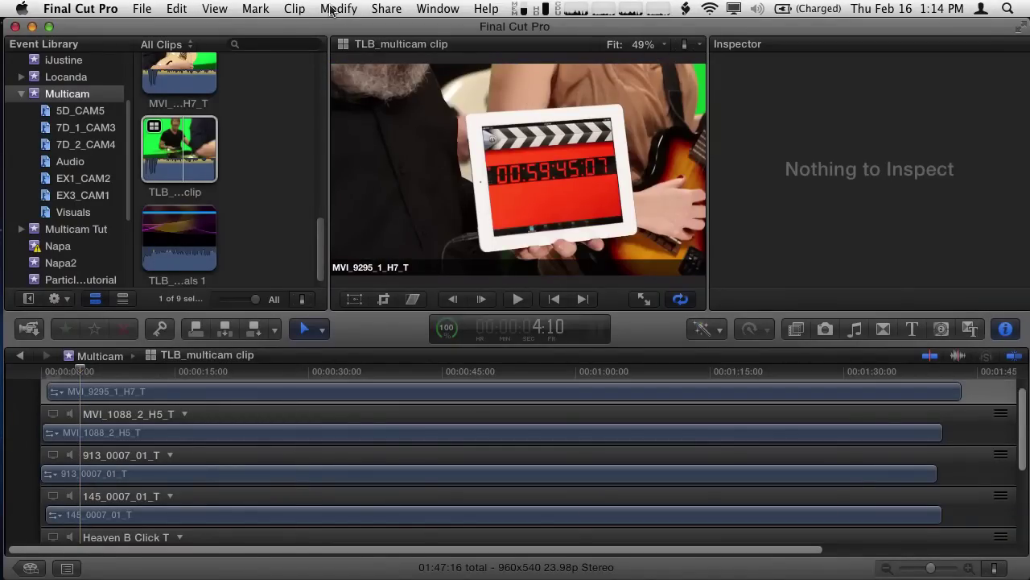
- Browse the Clip, Modify and Window menus, then hide the Inspector
{"action": "left_click", "coordinate": [294, 9]}
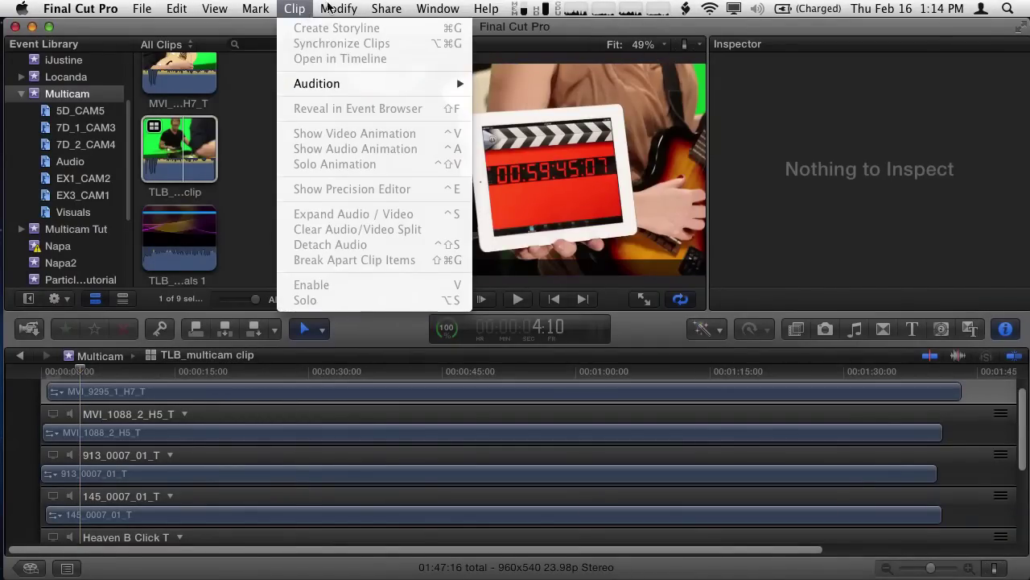
{"action": "mouse_move", "coordinate": [333, 5]}
{"action": "mouse_move", "coordinate": [433, 6]}
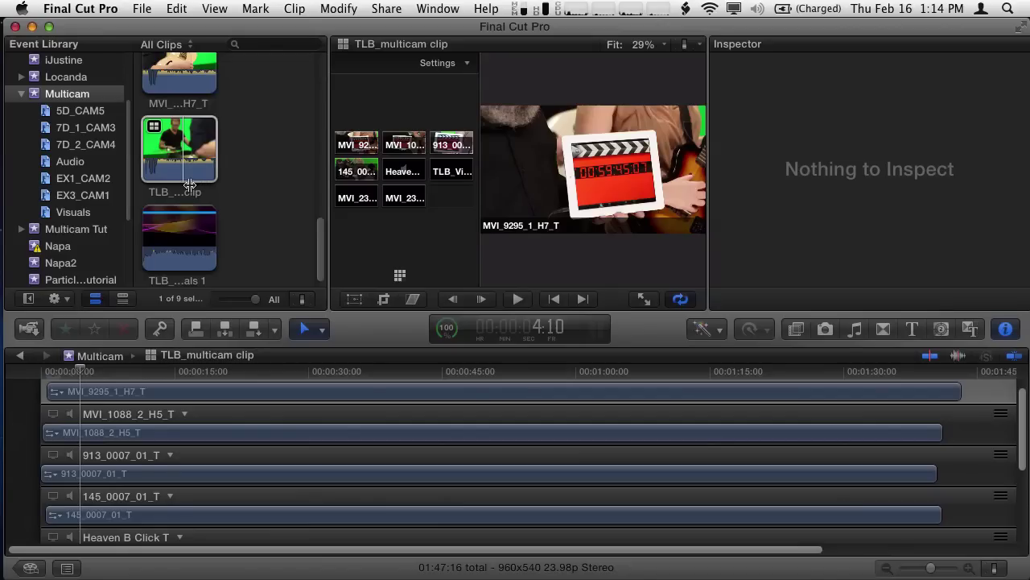
{"action": "left_click", "coordinate": [1008, 330]}
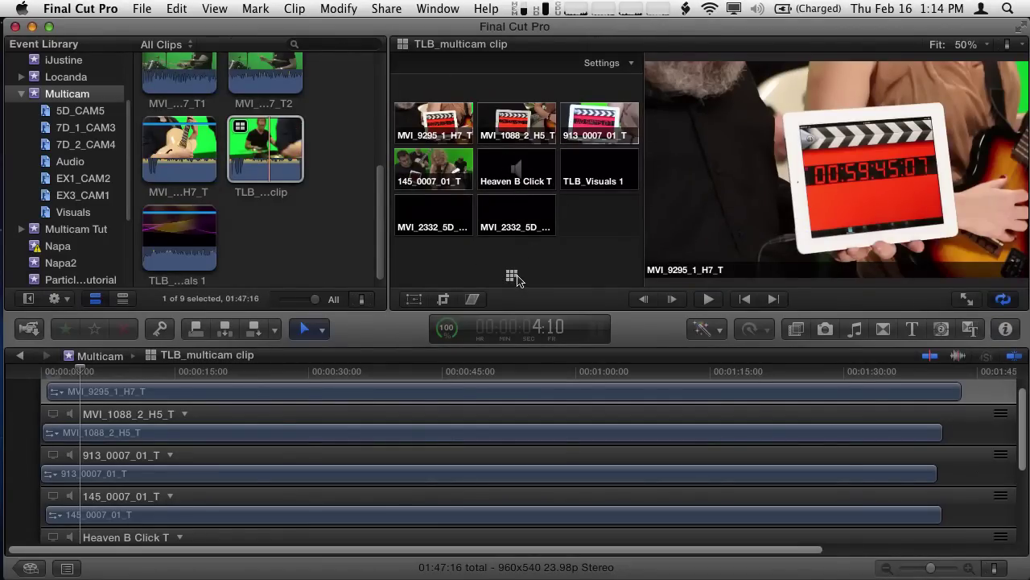
- Keep the Angle Viewer at nine angles and step the playhead back a few frames
{"action": "left_click", "coordinate": [616, 63]}
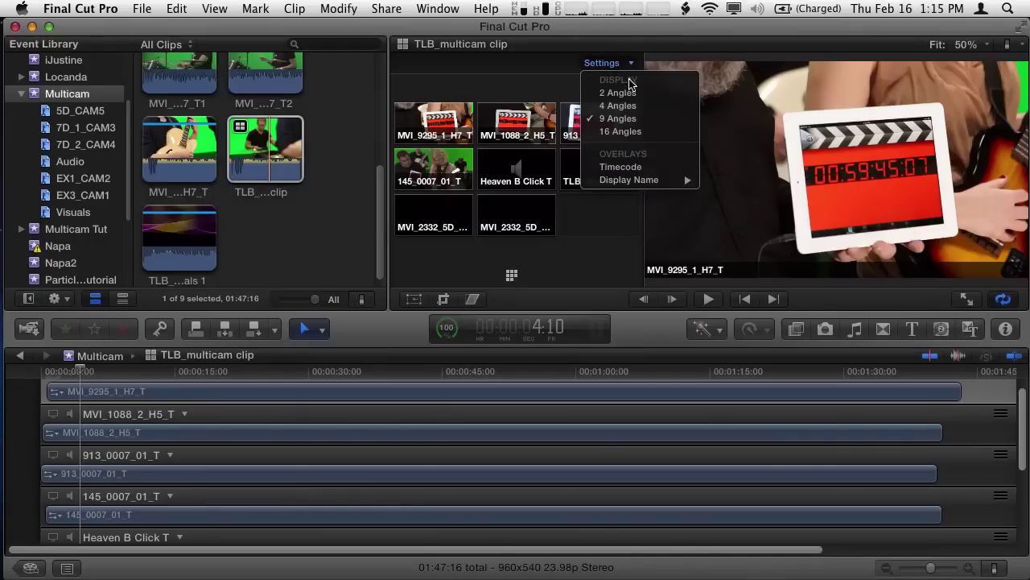
{"action": "left_click", "coordinate": [624, 119]}
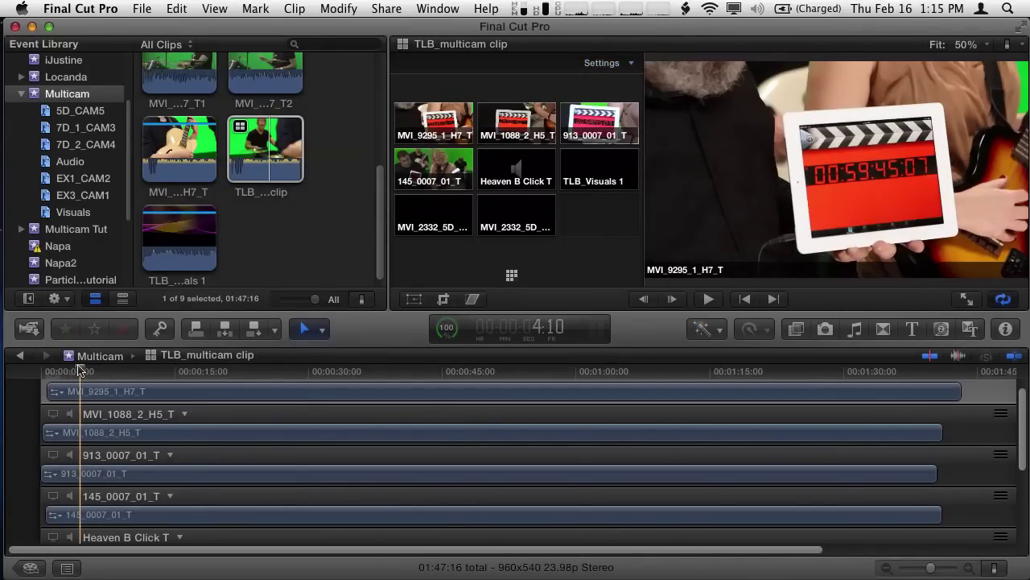
{"action": "key", "text": "Left"}
{"action": "key", "text": "Left"}
{"action": "key", "text": "Left"}
{"action": "key", "text": "Left"}
{"action": "key", "text": "Left"}
{"action": "key", "text": "Left"}
{"action": "key", "text": "Left"}
{"action": "key", "text": "Left"}
{"action": "key", "text": "Left"}
{"action": "key", "text": "Left"}
{"action": "key", "text": "Left"}
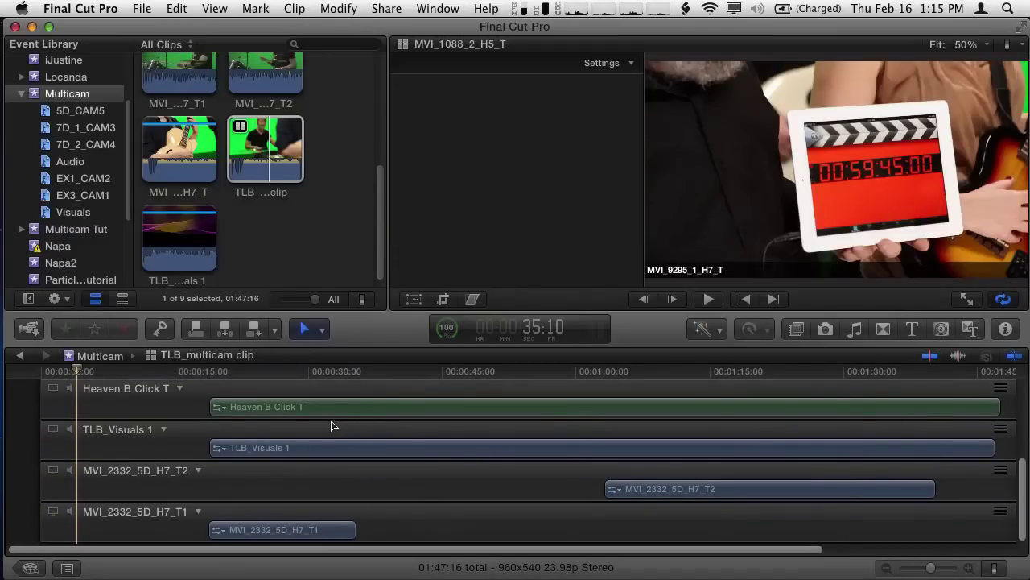
- Show the Angle Viewer beside the viewer and scroll through the angle editor lanes
{"action": "key", "text": "shift+super+7"}
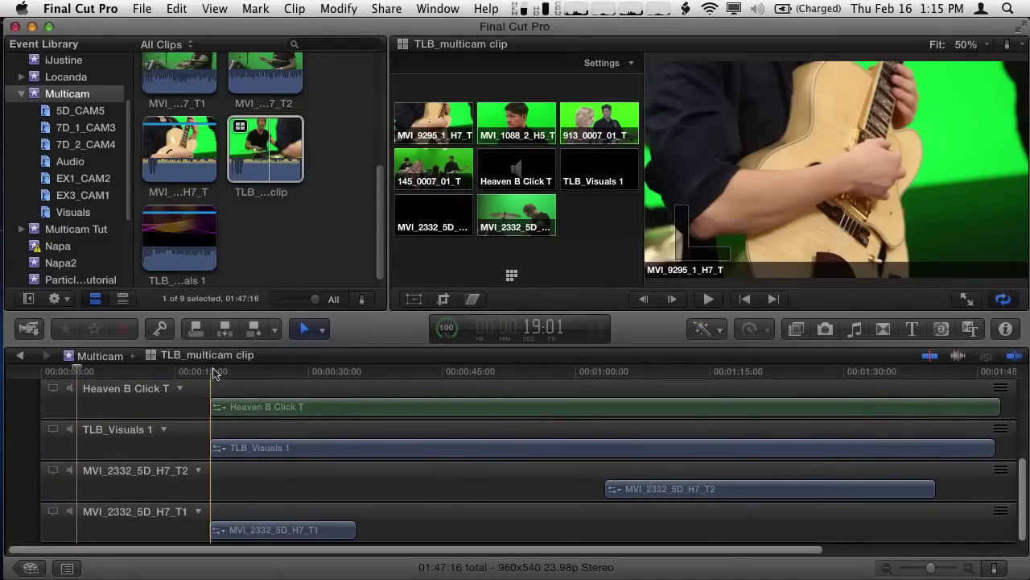
{"action": "scroll", "coordinate": [145, 403], "scroll_direction": "up", "scroll_amount": 5}
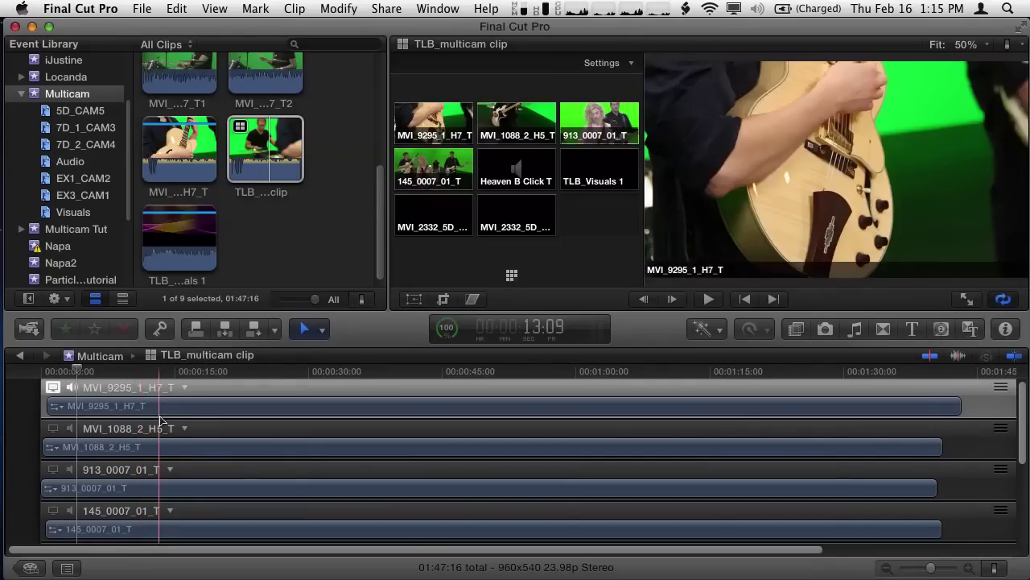
{"action": "scroll", "coordinate": [161, 409], "scroll_direction": "down", "scroll_amount": 5}
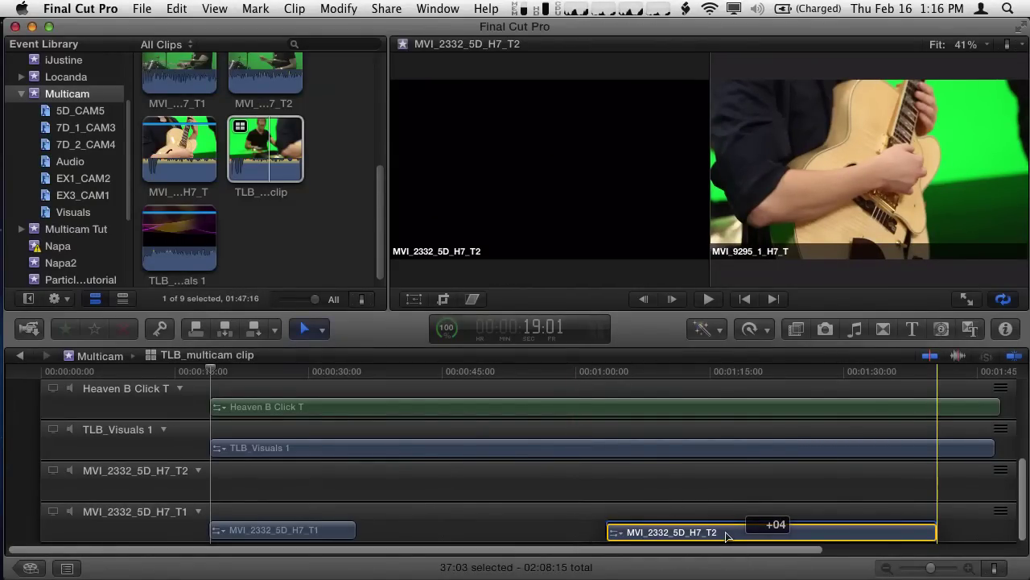
- Drop MVI_2332_5D_H7_T2 into the T1 angle lane and delete its now-empty angle
{"action": "mouse_move", "coordinate": [725, 535]}
{"action": "left_mouse_down"}
{"action": "mouse_move", "coordinate": [727, 494]}
{"action": "mouse_move", "coordinate": [725, 536]}
{"action": "left_mouse_up"}
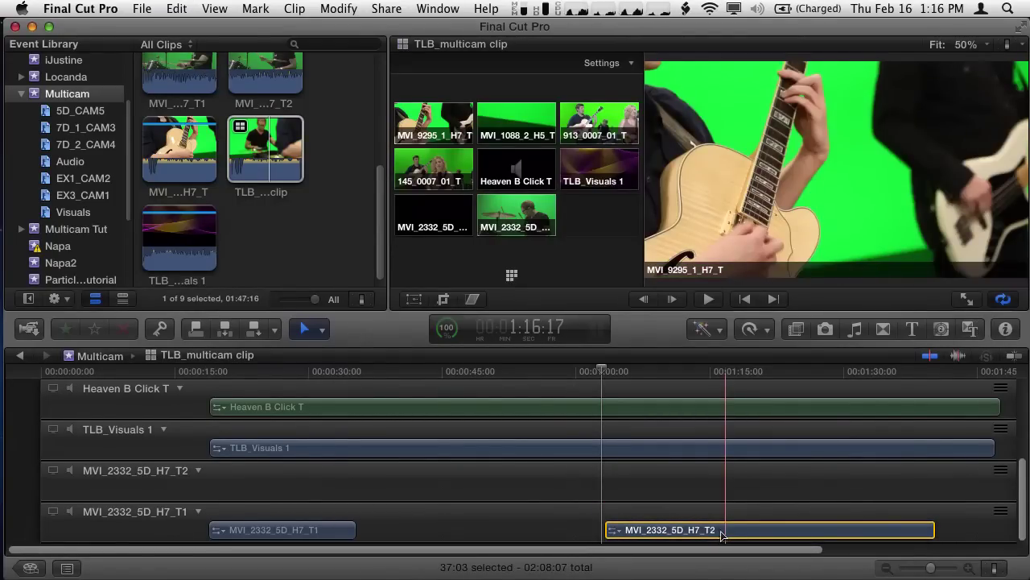
{"action": "left_click", "coordinate": [199, 471]}
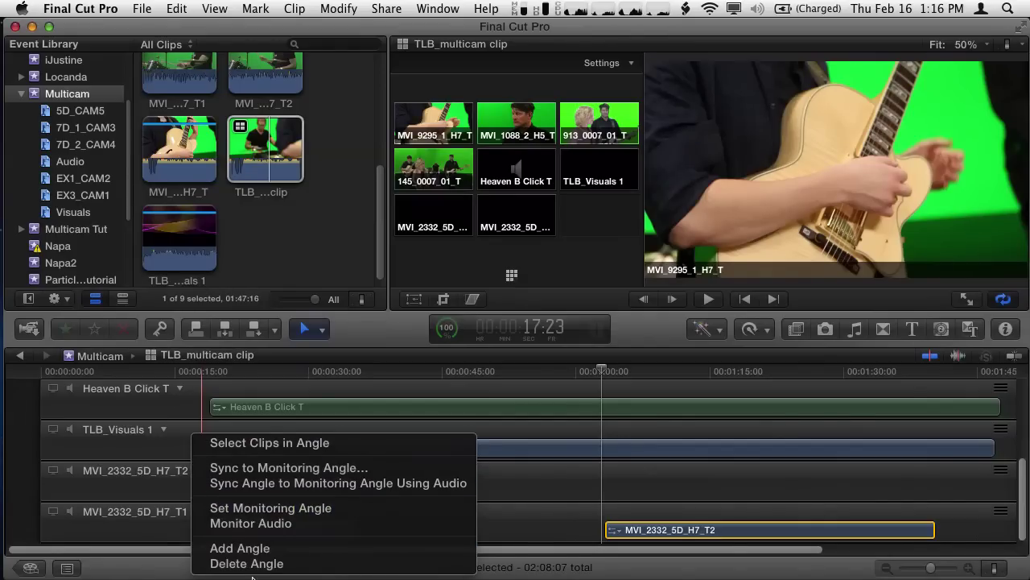
{"action": "left_click", "coordinate": [266, 563]}
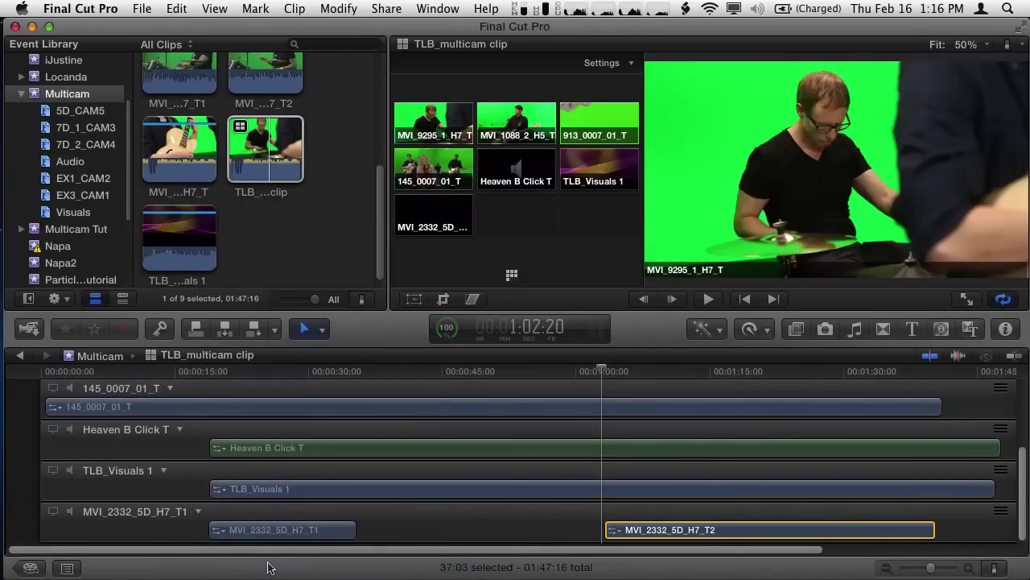
{"action": "left_click", "coordinate": [251, 371]}
- Scrub the playhead through the remaining multicam angles in the angle editor
{"action": "left_click_drag", "start_coordinate": [306, 375], "coordinate": [618, 395]}
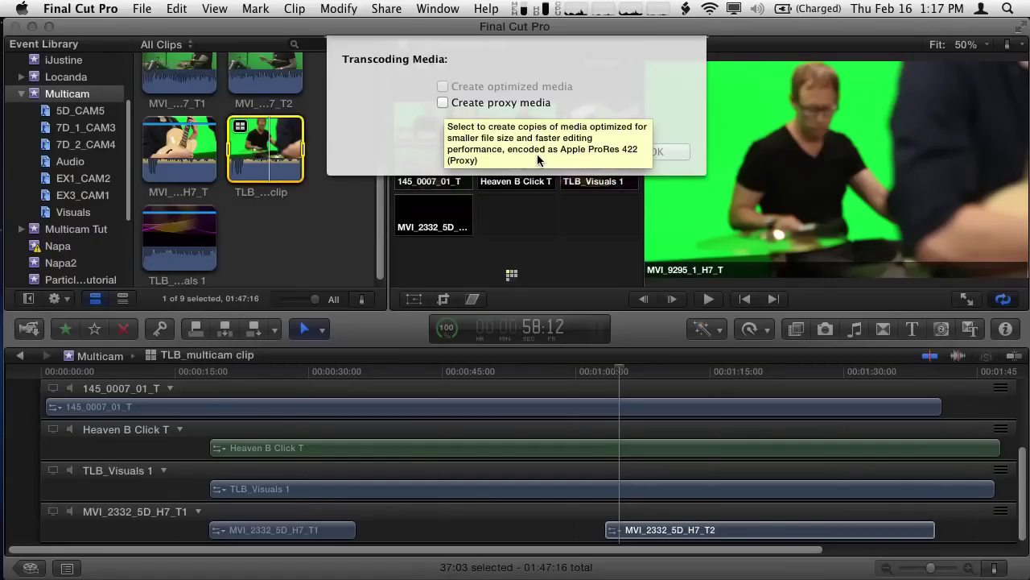
- Cancel transcoding the multicam clip, then select four browser clips and dismiss their shortcut menu
{"action": "left_click", "coordinate": [580, 151]}
{"action": "scroll", "coordinate": [315, 87], "scroll_direction": "up", "scroll_amount": 2}
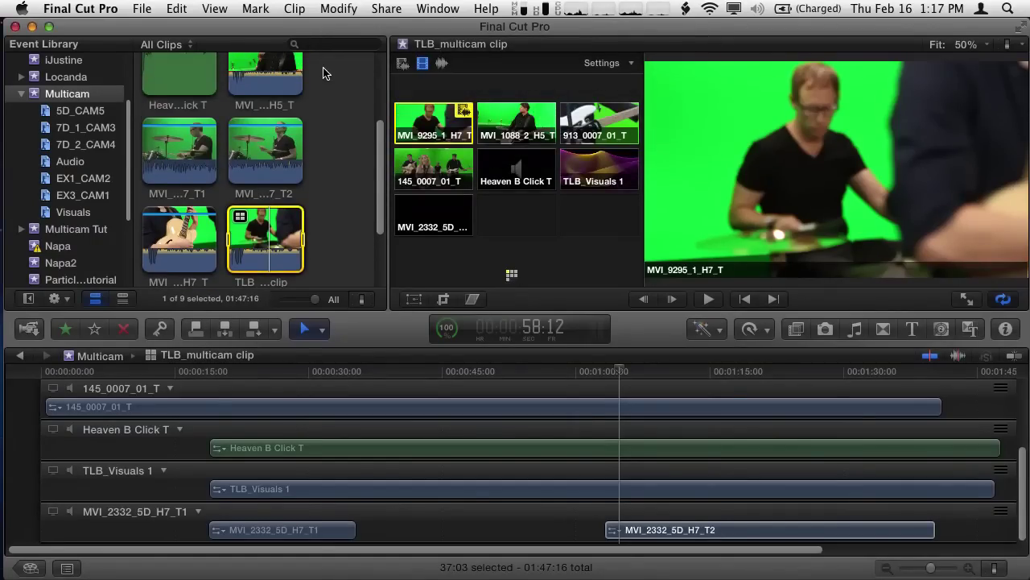
{"action": "left_click_drag", "start_coordinate": [323, 73], "coordinate": [193, 165]}
{"action": "right_click", "coordinate": [264, 163]}
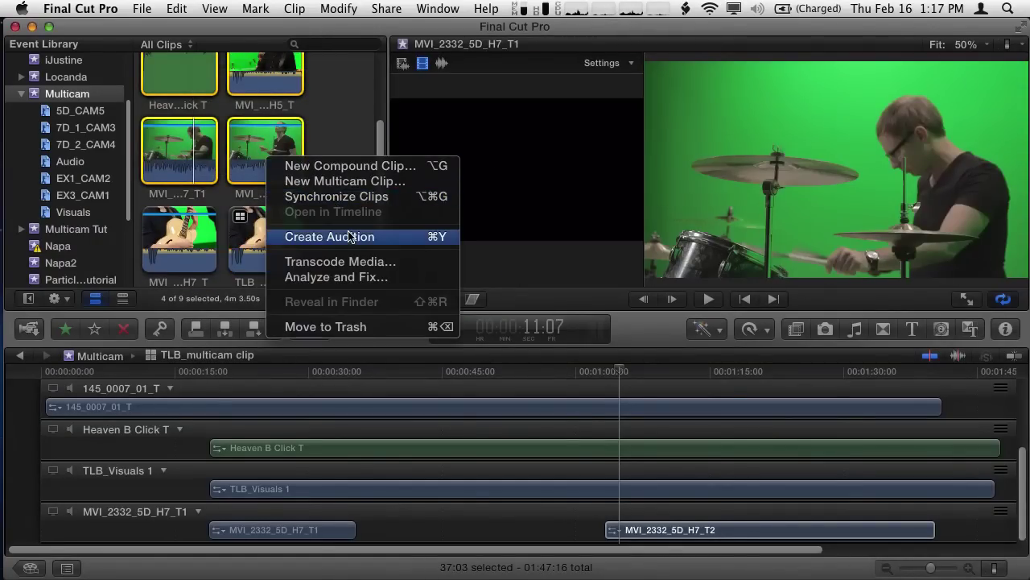
{"action": "key", "text": "Escape"}
- Open Transcode Media for two selected clips and cancel without creating proxy media
{"action": "left_click_drag", "start_coordinate": [322, 62], "coordinate": [276, 150]}
{"action": "right_click", "coordinate": [276, 151]}
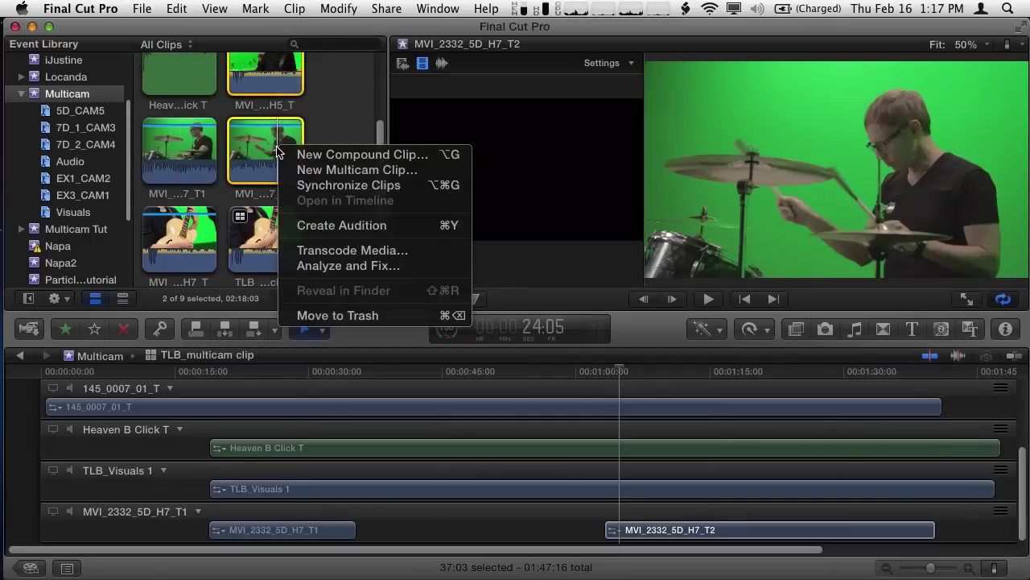
{"action": "left_click", "coordinate": [352, 251]}
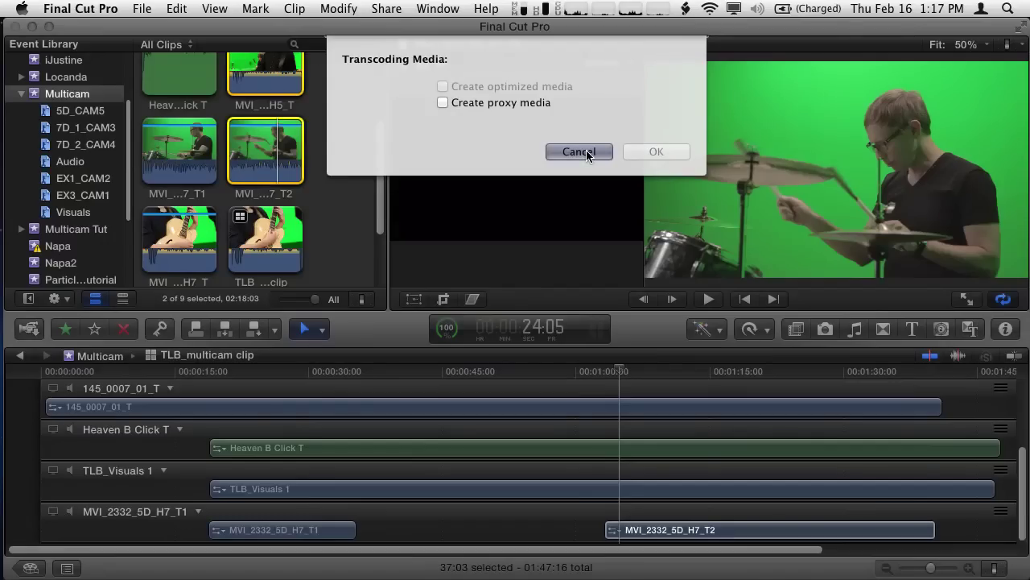
{"action": "left_click", "coordinate": [586, 151]}
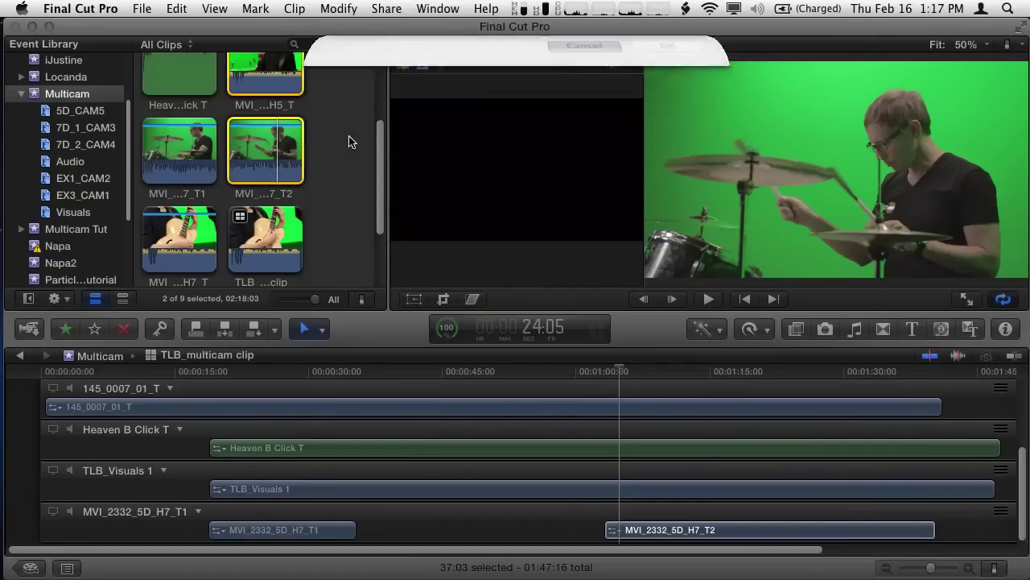
{"action": "left_click", "coordinate": [87, 8]}
- Review the Playback preferences, leaving optimized media for multicam clips enabled, then close them
{"action": "left_click", "coordinate": [315, 171]}
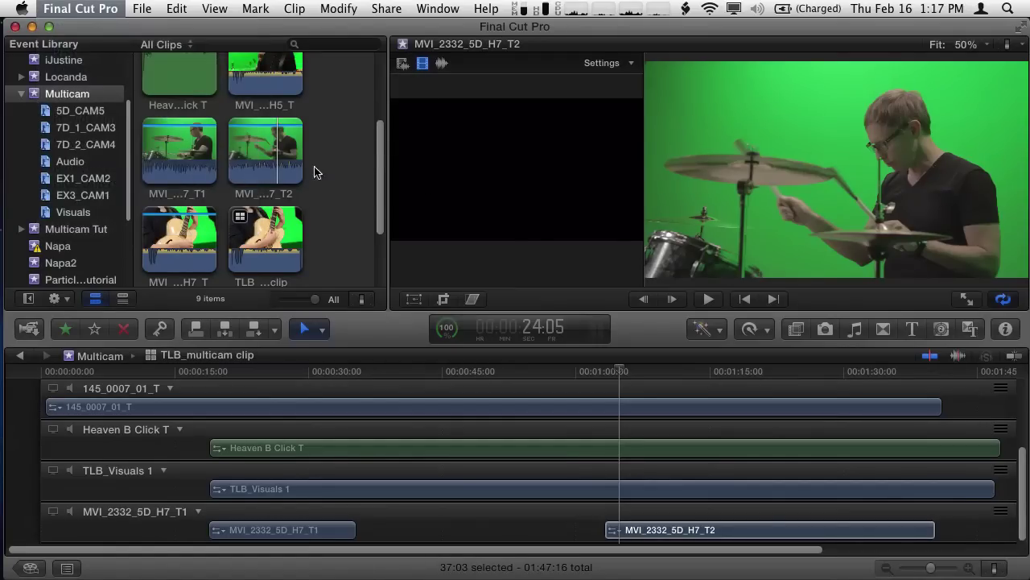
{"action": "key", "text": "super+comma"}
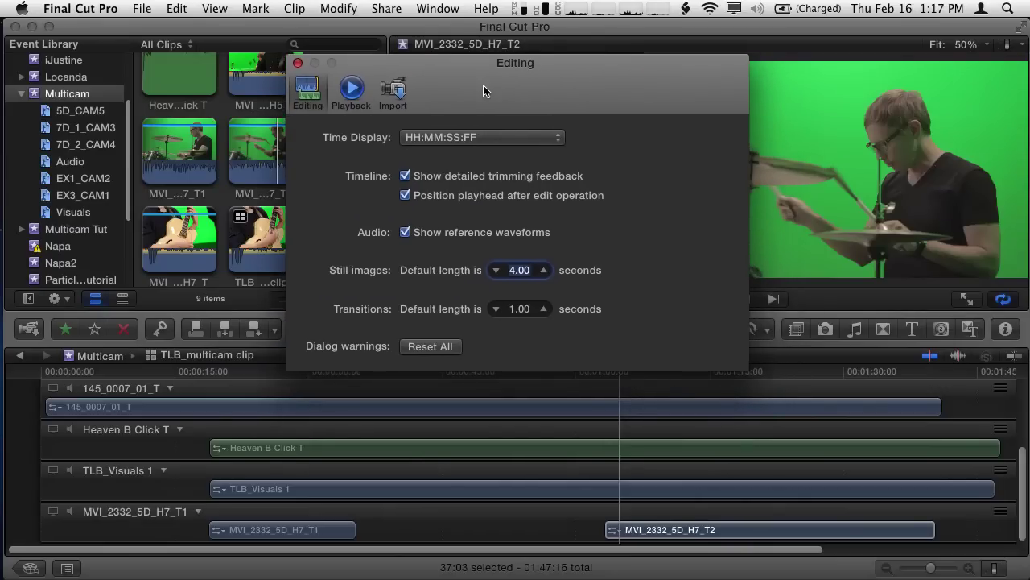
{"action": "left_click", "coordinate": [332, 86]}
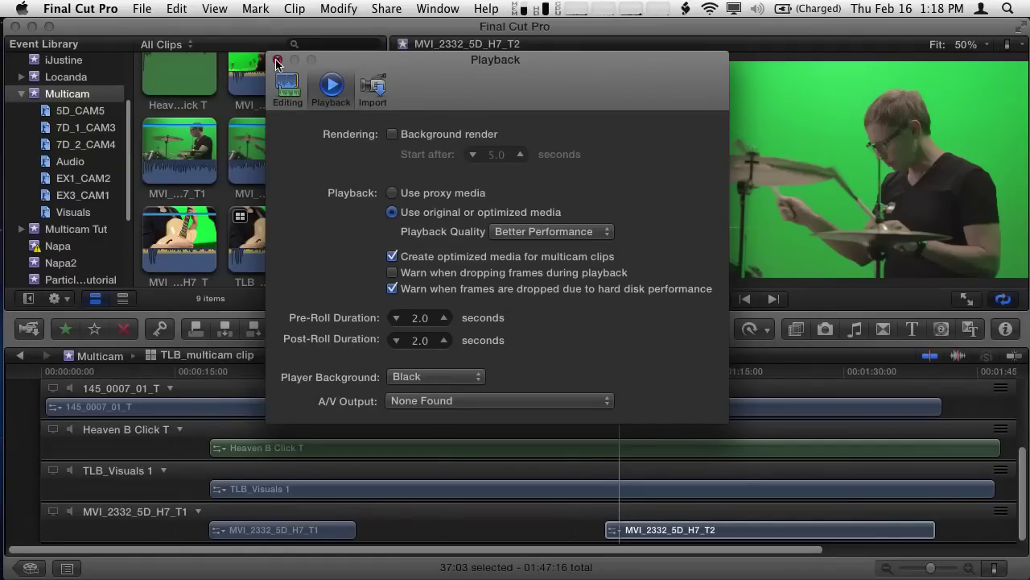
{"action": "left_click", "coordinate": [277, 61]}
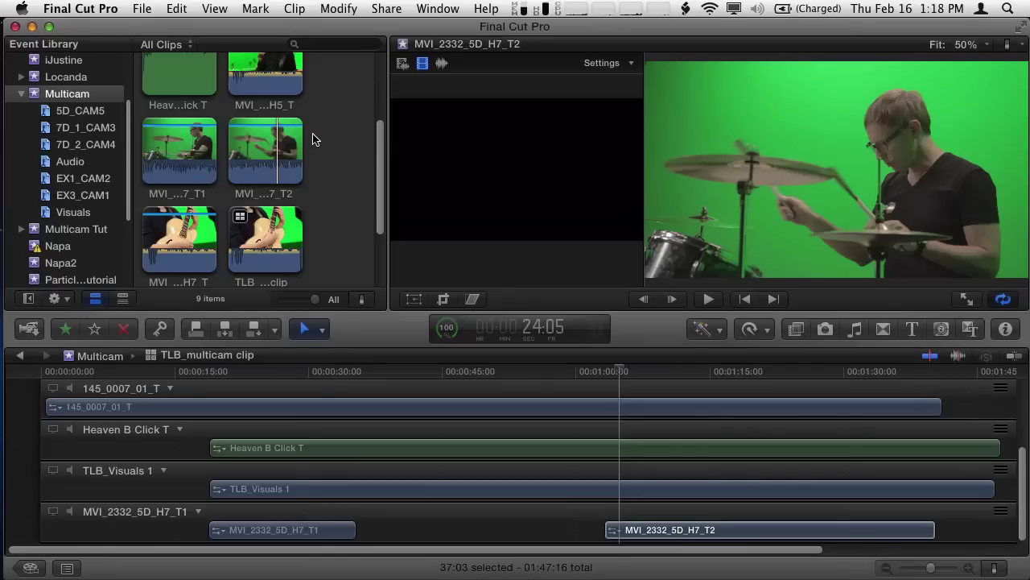
- Delete the TLB multicam clip and start a new multicam clip from all eight event clips
{"action": "left_click", "coordinate": [270, 239]}
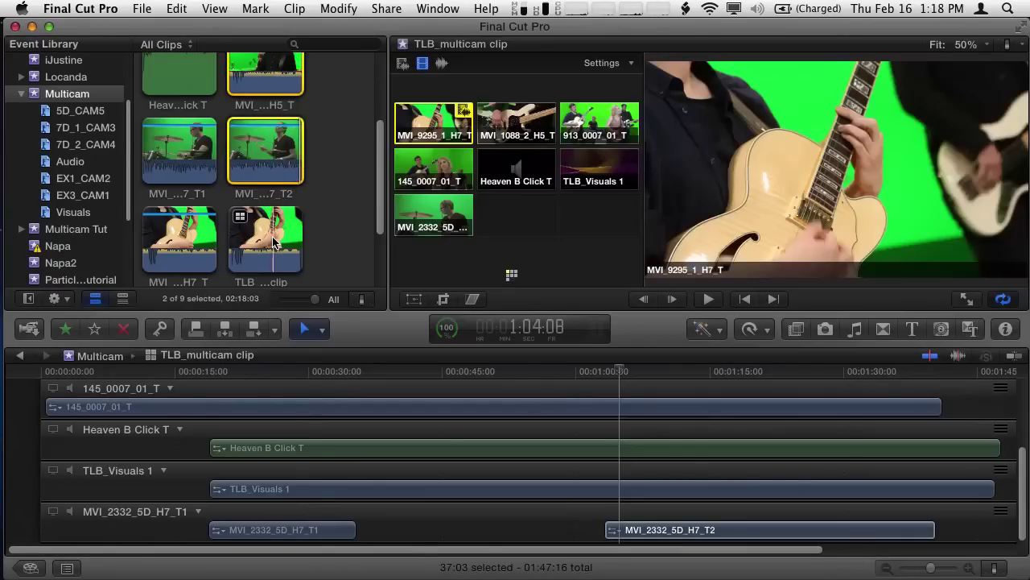
{"action": "key", "text": "super+BackSpace"}
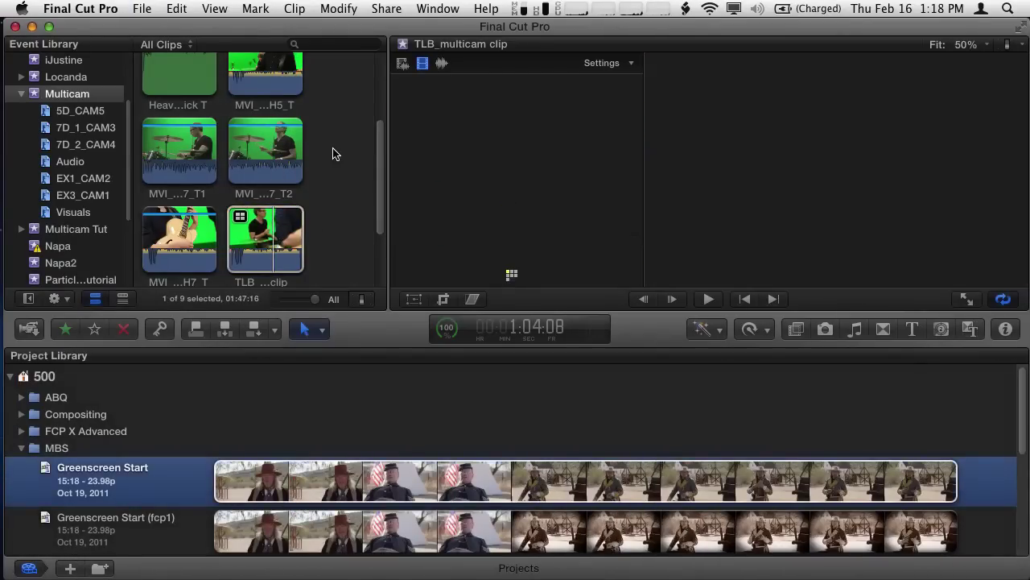
{"action": "key", "text": "super+a"}
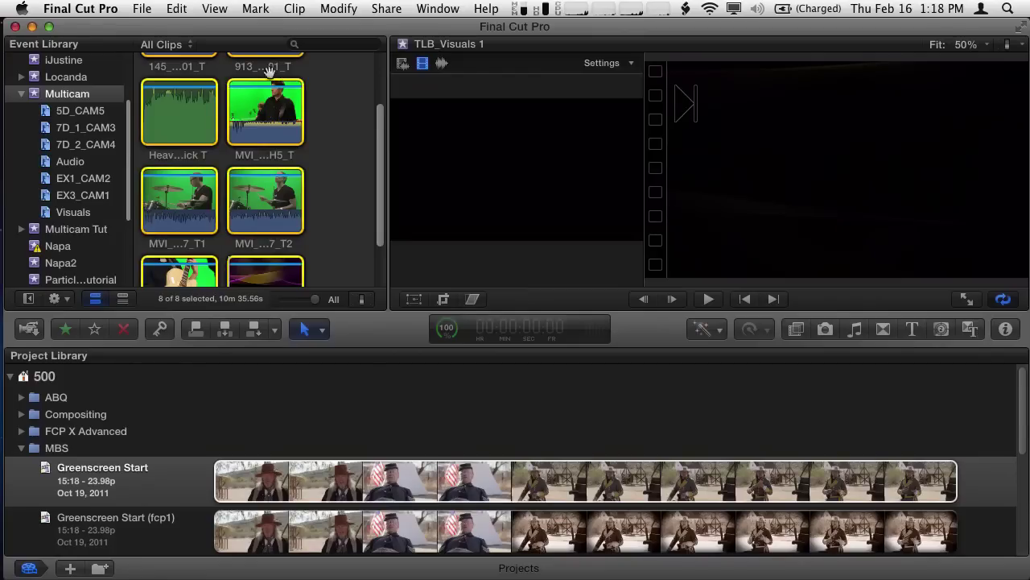
{"action": "right_click", "coordinate": [264, 109]}
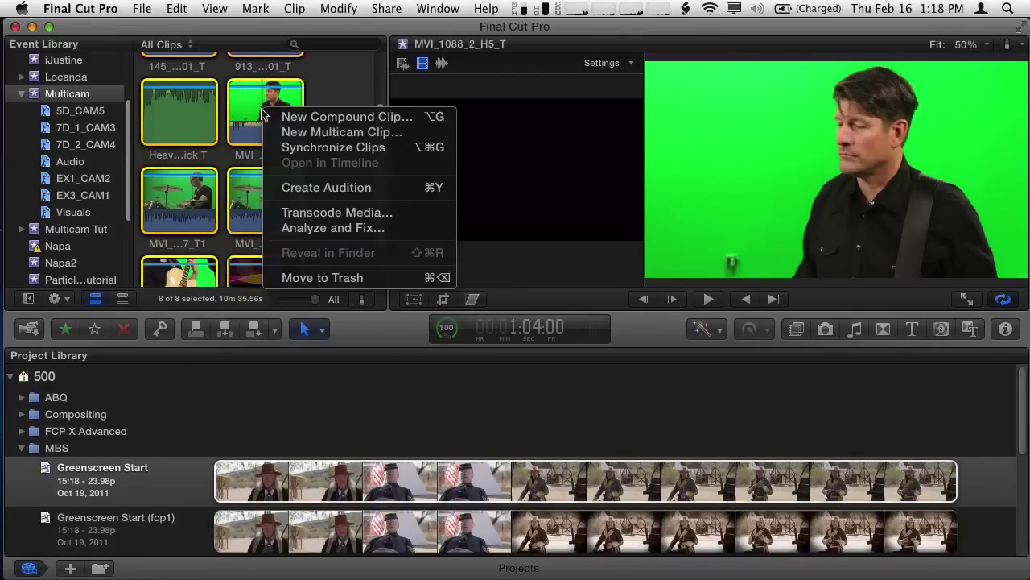
{"action": "left_click", "coordinate": [326, 132]}
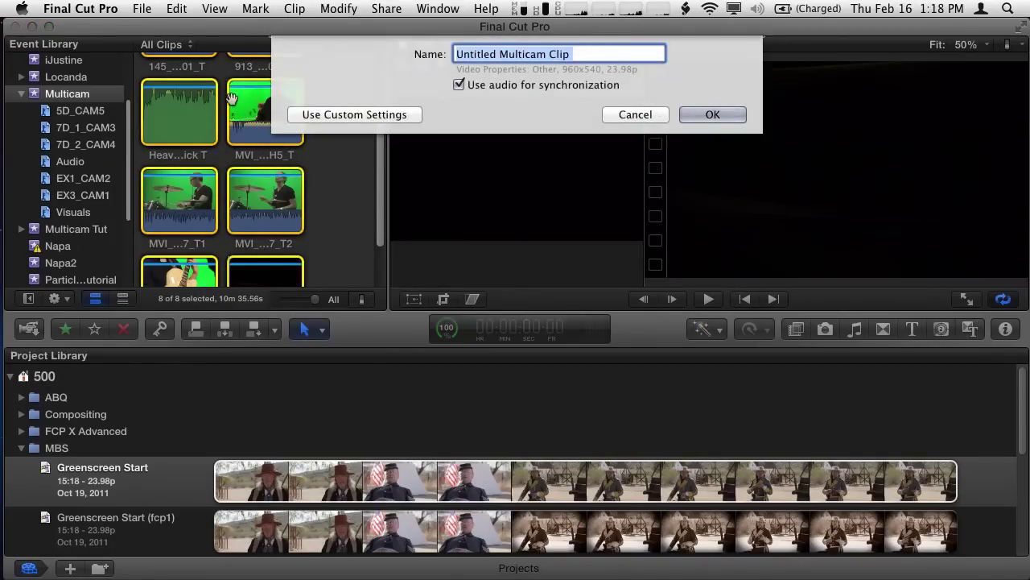
{"action": "left_click", "coordinate": [357, 114]}
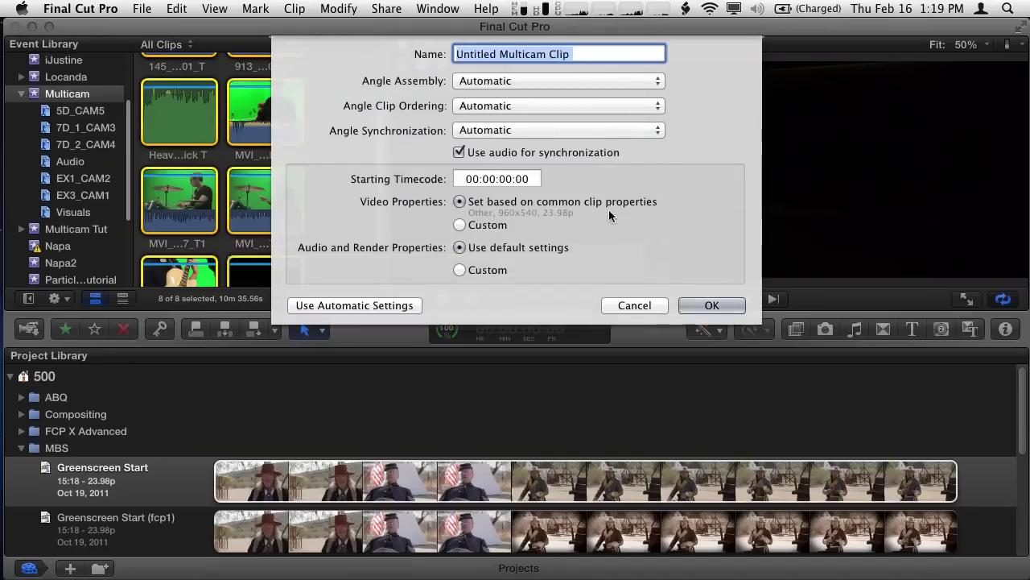
{"action": "left_click", "coordinate": [388, 302]}
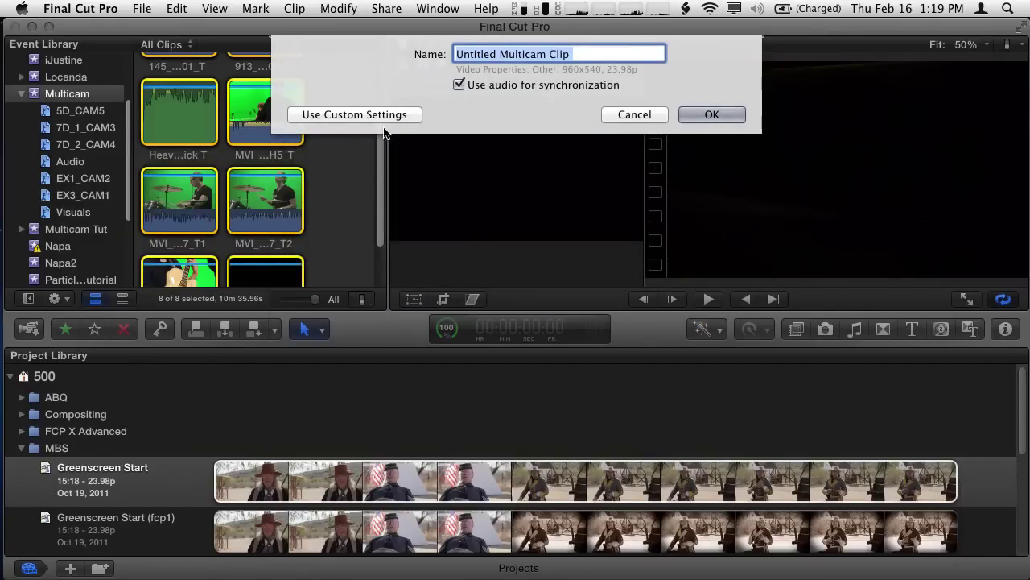
- Show the custom settings again, with angle assembly, ordering and synchronization all Automatic
{"action": "left_click", "coordinate": [370, 114]}
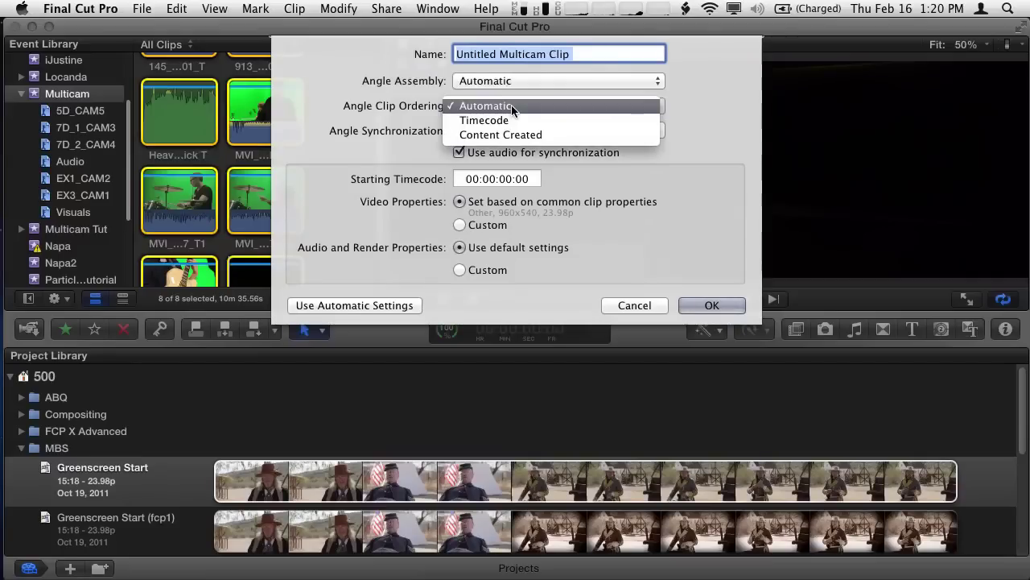
{"action": "left_click", "coordinate": [437, 116]}
{"action": "left_click", "coordinate": [490, 105]}
{"action": "left_click", "coordinate": [410, 123]}
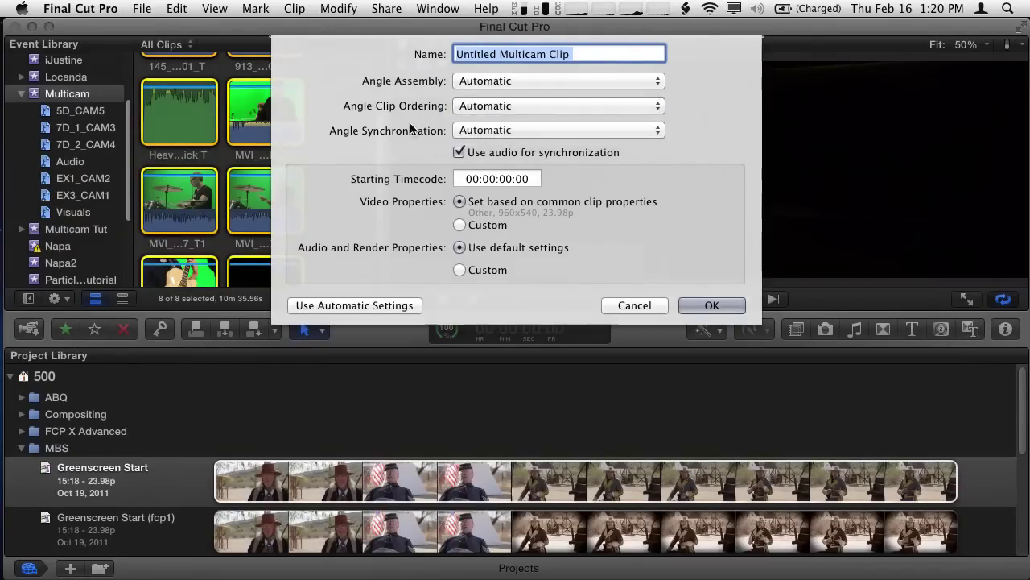
{"action": "left_click", "coordinate": [534, 131]}
{"action": "left_click", "coordinate": [540, 131]}
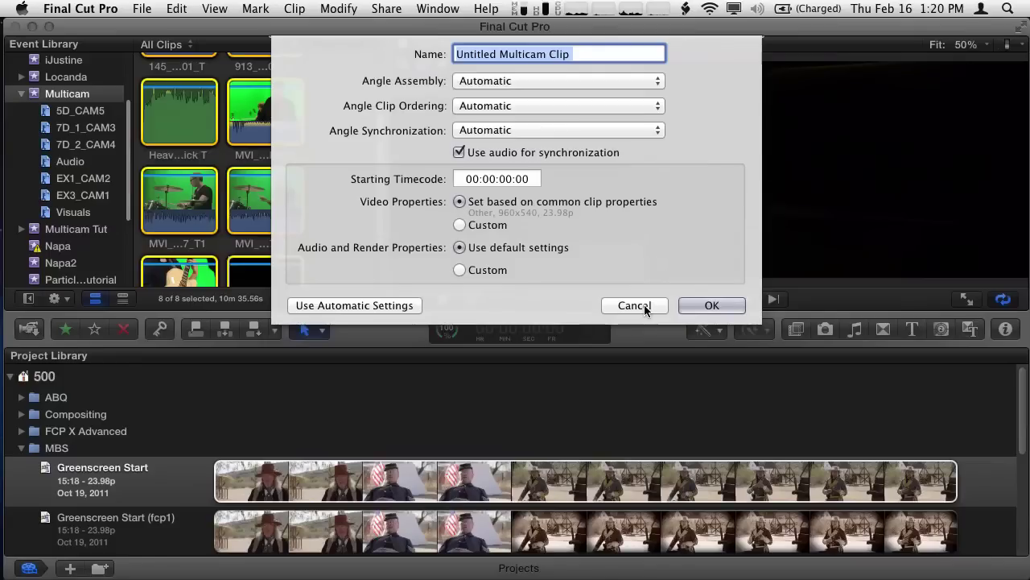
{"action": "left_click", "coordinate": [643, 305]}
- Cancel the dialog and inspect MVI_1088_2_H5_T's Basic View metadata, including its empty Camera Name field
{"action": "left_click", "coordinate": [328, 105]}
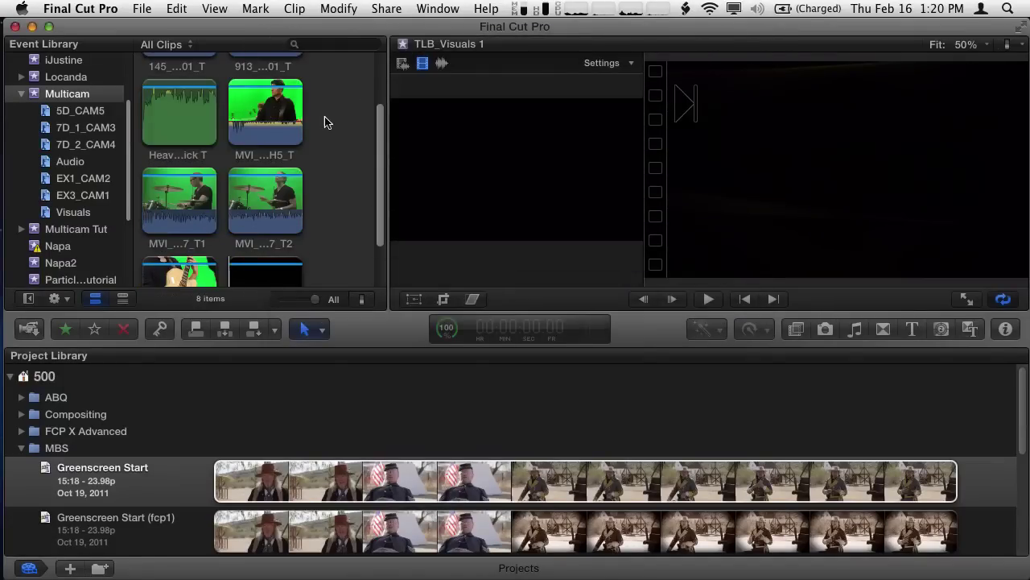
{"action": "left_click", "coordinate": [277, 111]}
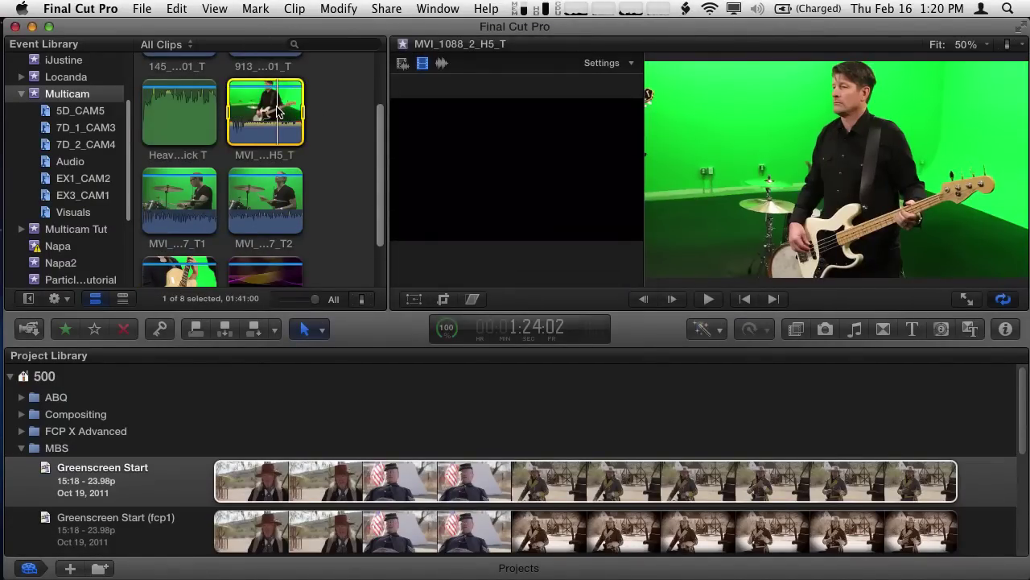
{"action": "left_click", "coordinate": [1006, 329]}
{"action": "scroll", "coordinate": [897, 231], "scroll_direction": "down", "scroll_amount": 4}
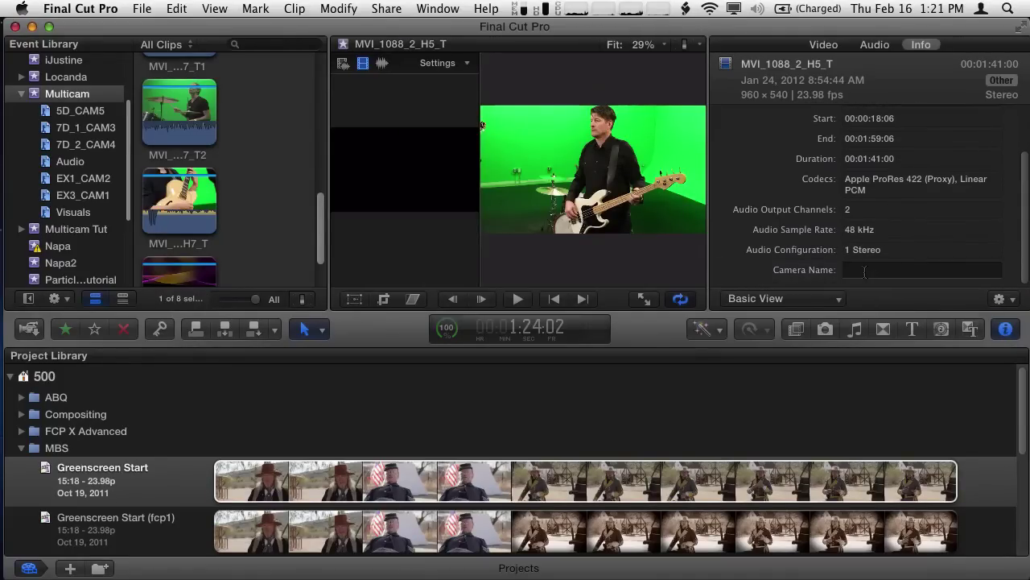
{"action": "left_click", "coordinate": [866, 269]}
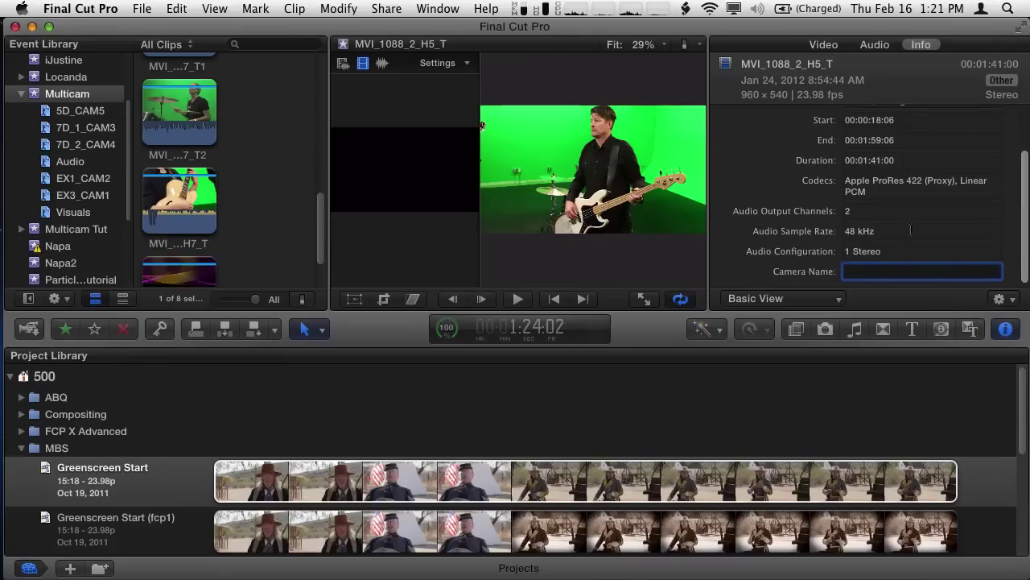
{"action": "scroll", "coordinate": [890, 233], "scroll_direction": "up", "scroll_amount": 2}
{"action": "scroll", "coordinate": [890, 232], "scroll_direction": "down", "scroll_amount": 2}
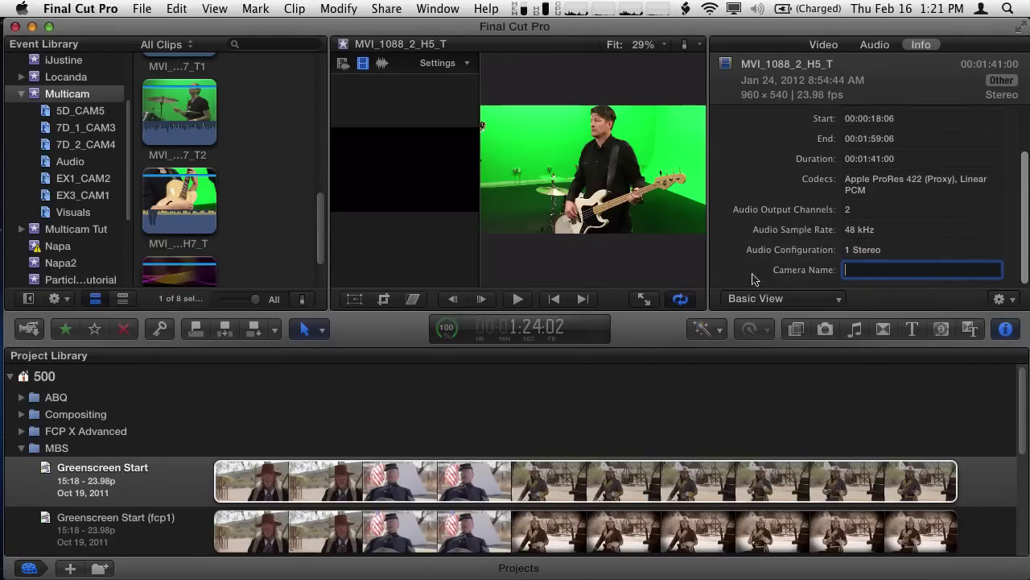
{"action": "left_click", "coordinate": [803, 304]}
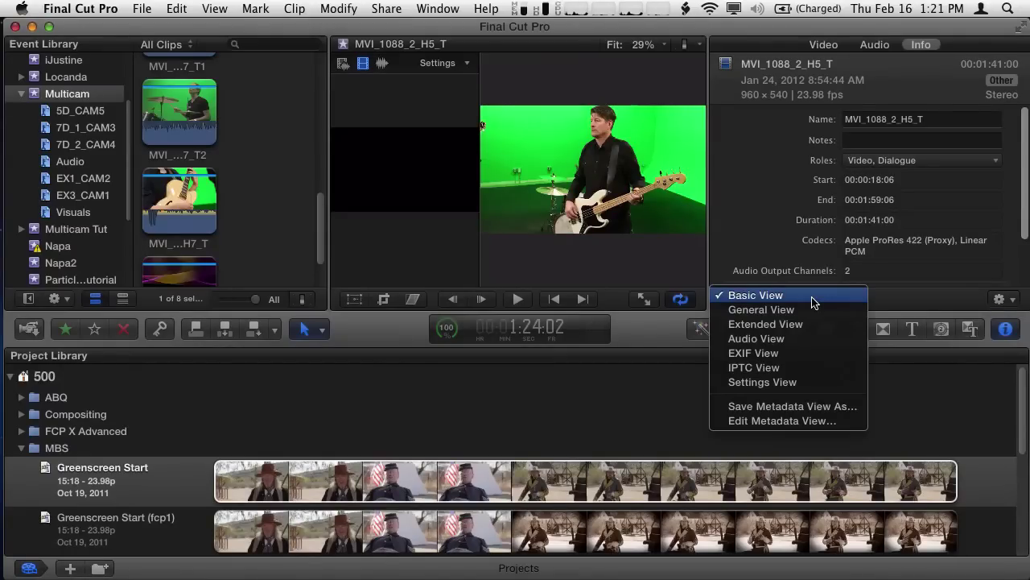
- Switch the Info inspector to General View, showing empty Reel, Scene, Take, Camera Angle and Camera Name fields
{"action": "left_click", "coordinate": [812, 309]}
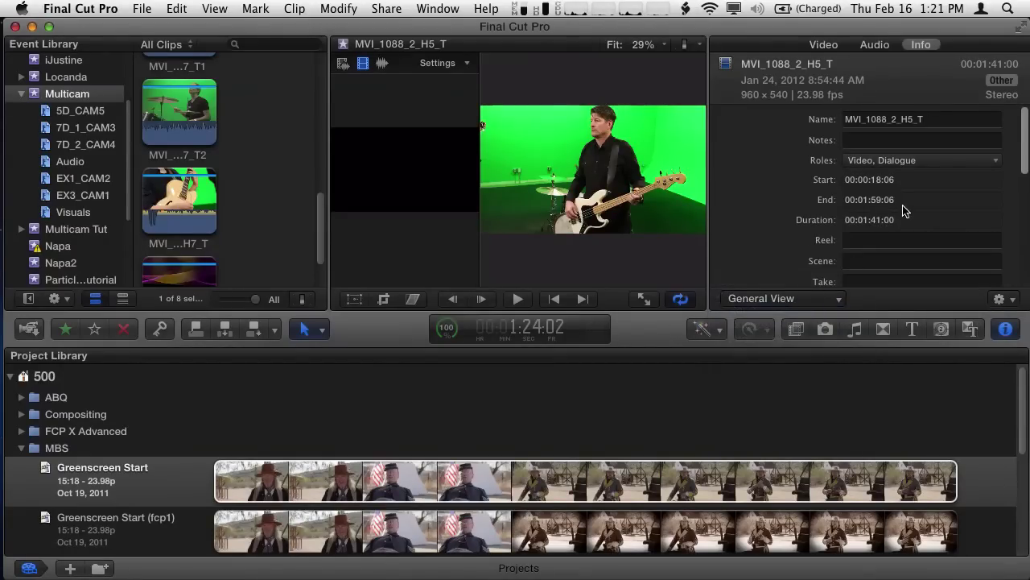
{"action": "scroll", "coordinate": [902, 211], "scroll_direction": "down", "scroll_amount": 10}
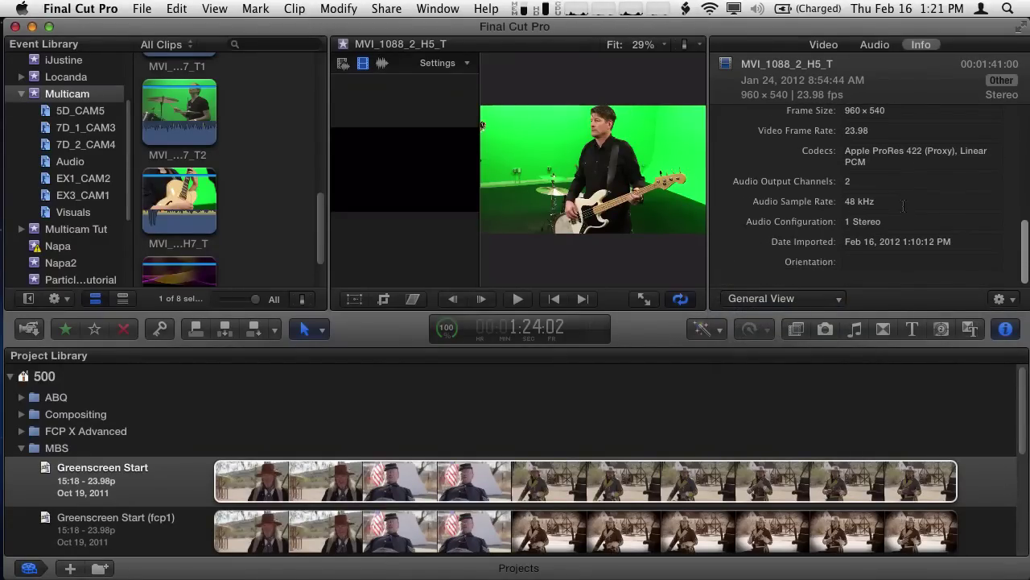
{"action": "scroll", "coordinate": [902, 207], "scroll_direction": "up", "scroll_amount": 5}
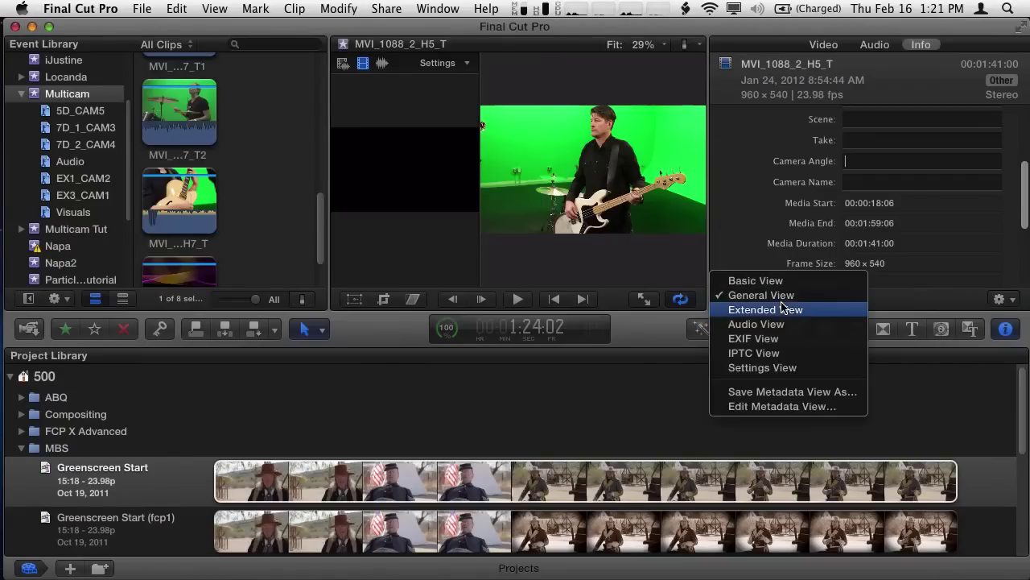
- Switch to Extended View and scroll to its Device Manufacturer, Device Model Name, Camera ID and Original Name fields
{"action": "left_click", "coordinate": [781, 309]}
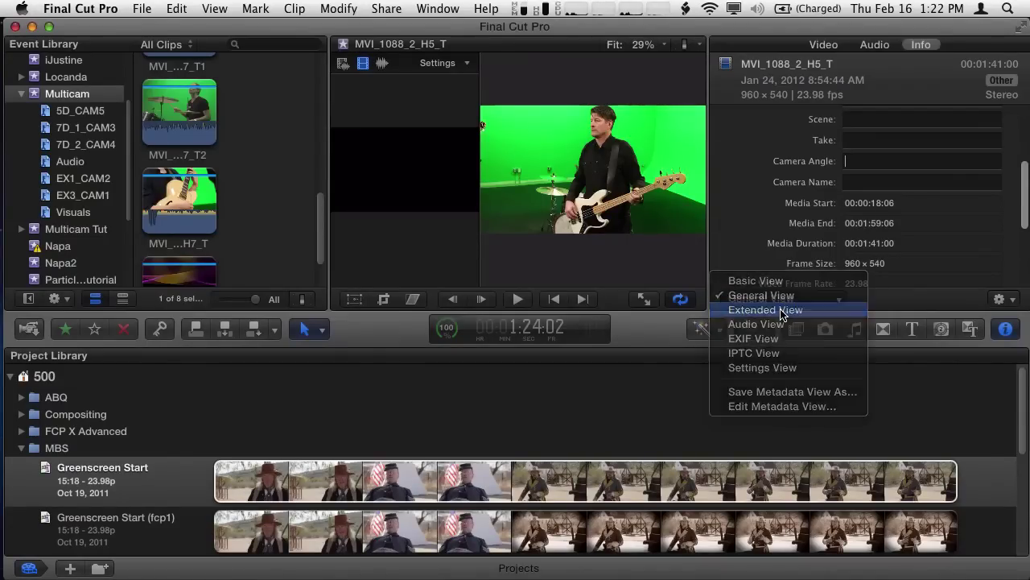
{"action": "left_click", "coordinate": [791, 303]}
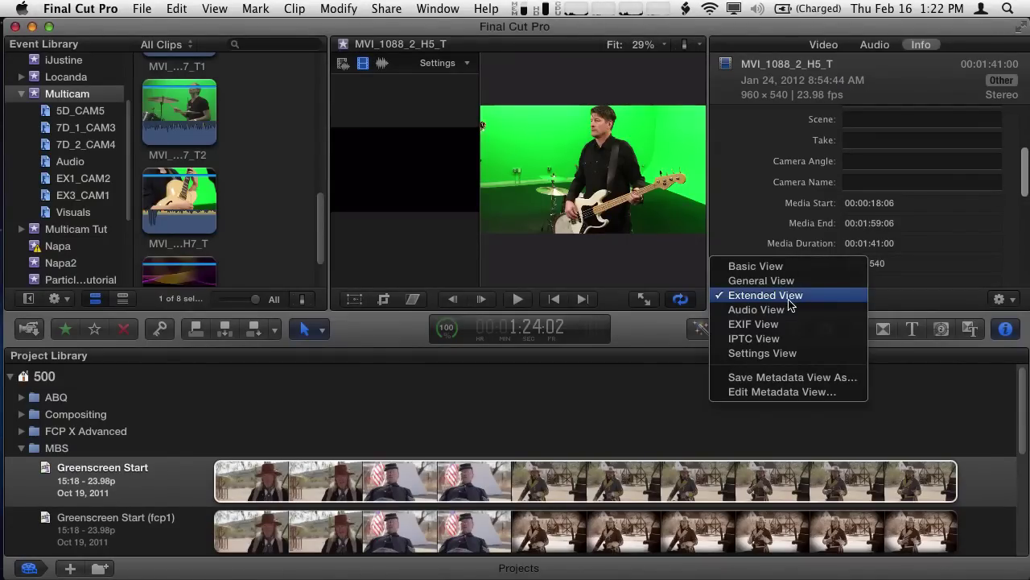
{"action": "left_click", "coordinate": [1026, 161]}
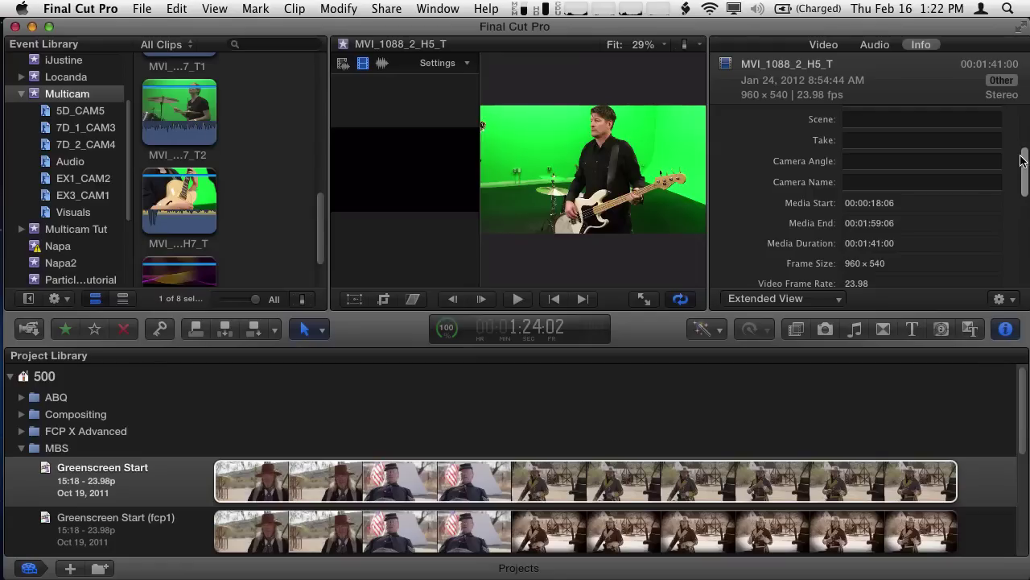
{"action": "left_click_drag", "start_coordinate": [1025, 161], "coordinate": [1019, 264]}
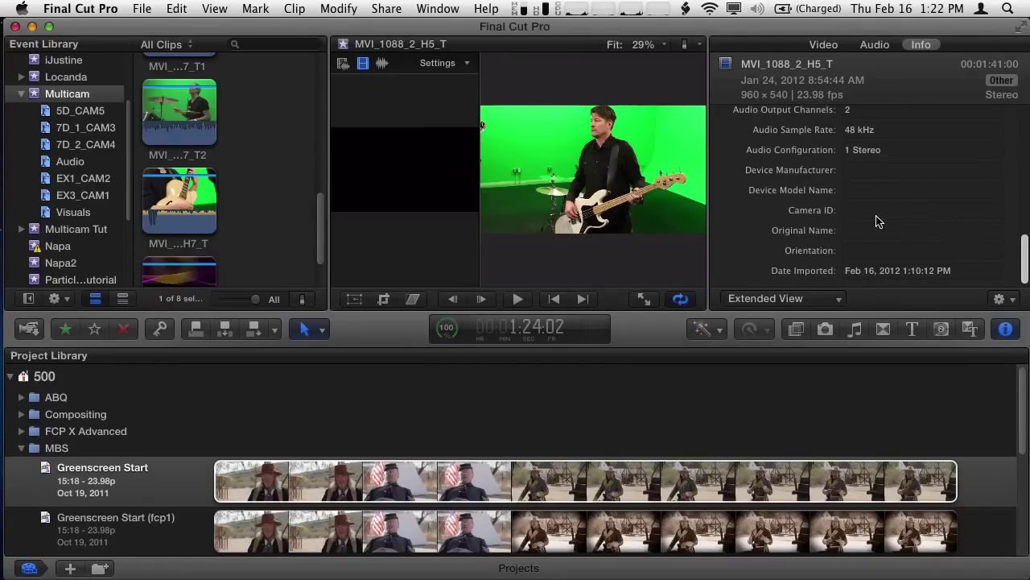